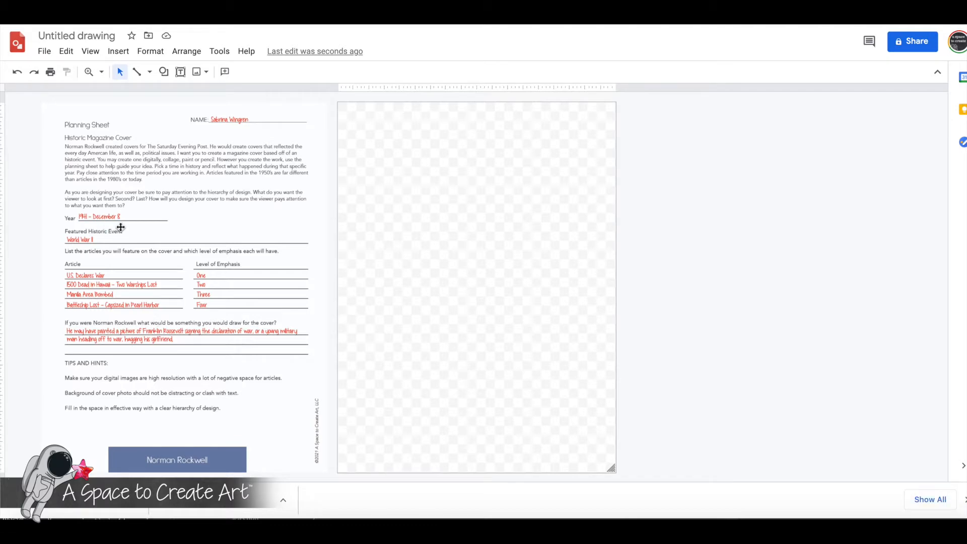
# Review the completed planning sheet beside the canvas, covering the year, historic event, articles and levels of emphasis.
pyautogui.scroll(4, 121, 227)
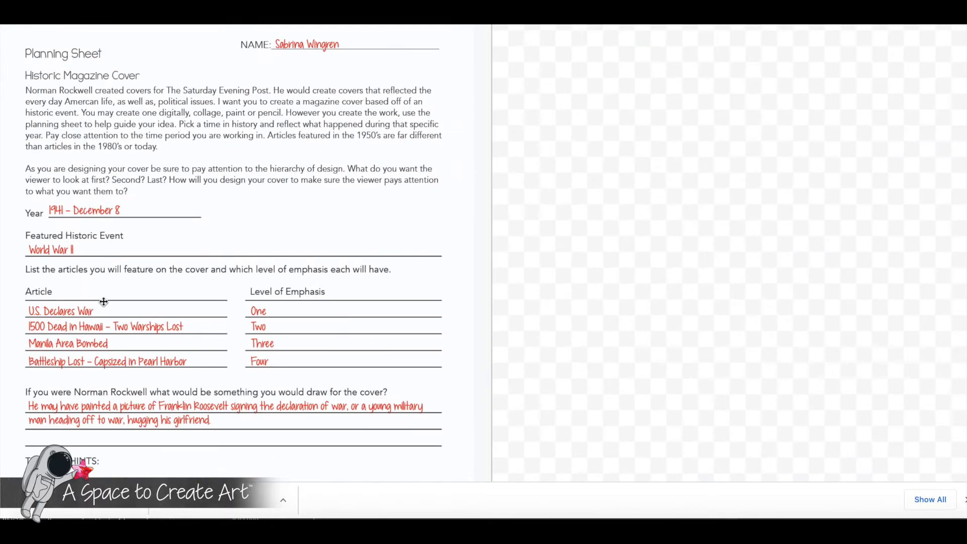
pyautogui.scroll(-1, 104, 309)
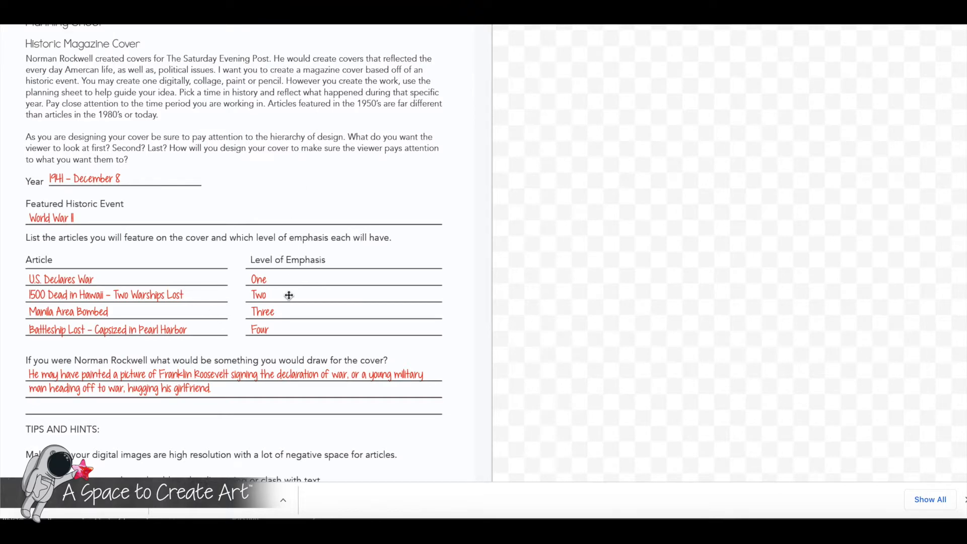
pyautogui.scroll(-3, 281, 327)
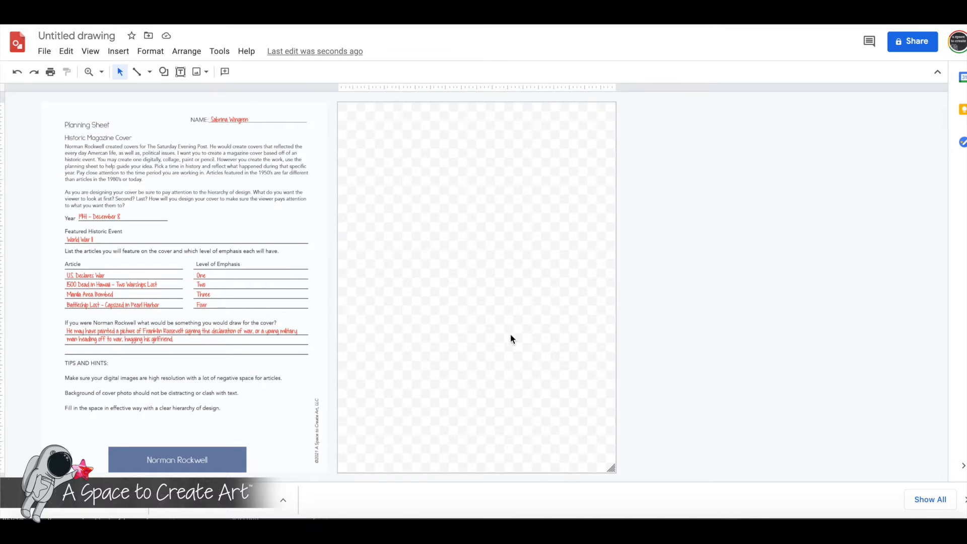
# Check the drawing's custom page dimensions in the page setup and close the dialog.
pyautogui.click(44, 53)
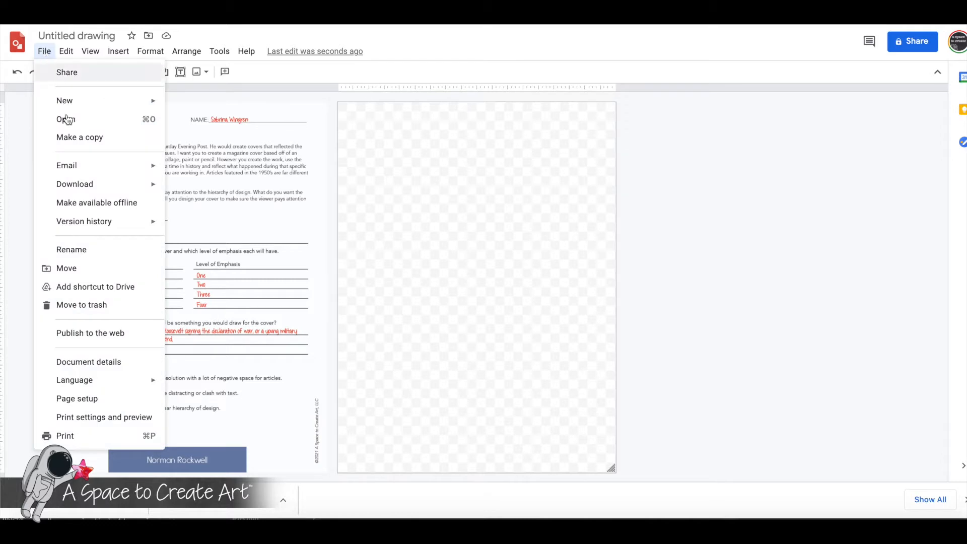
pyautogui.click(97, 399)
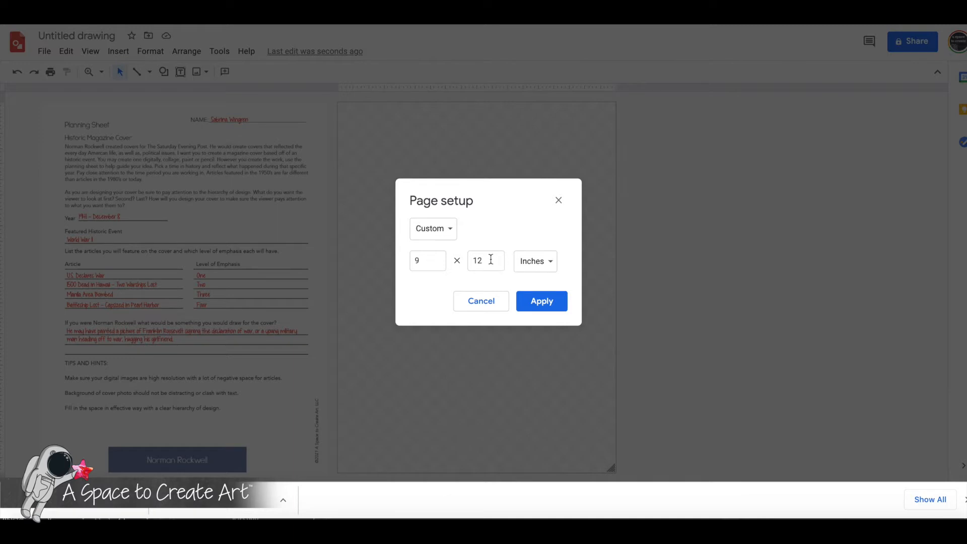
pyautogui.click(559, 201)
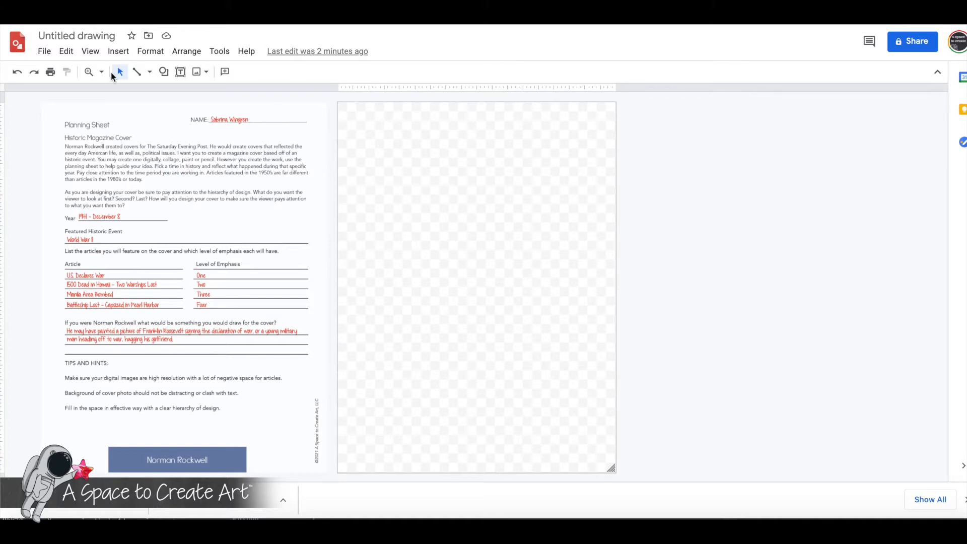
pyautogui.click(119, 51)
pyautogui.moveTo(127, 77)
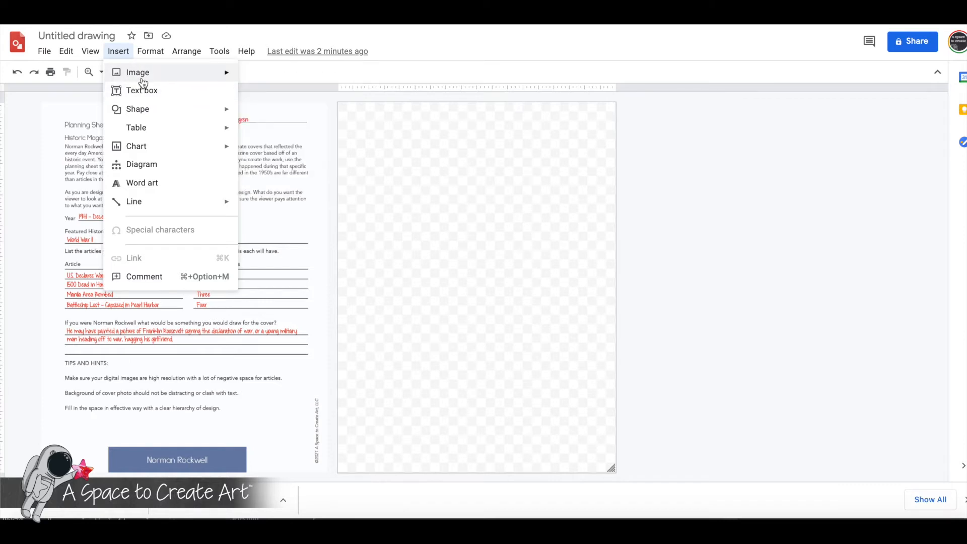
pyautogui.click(274, 95)
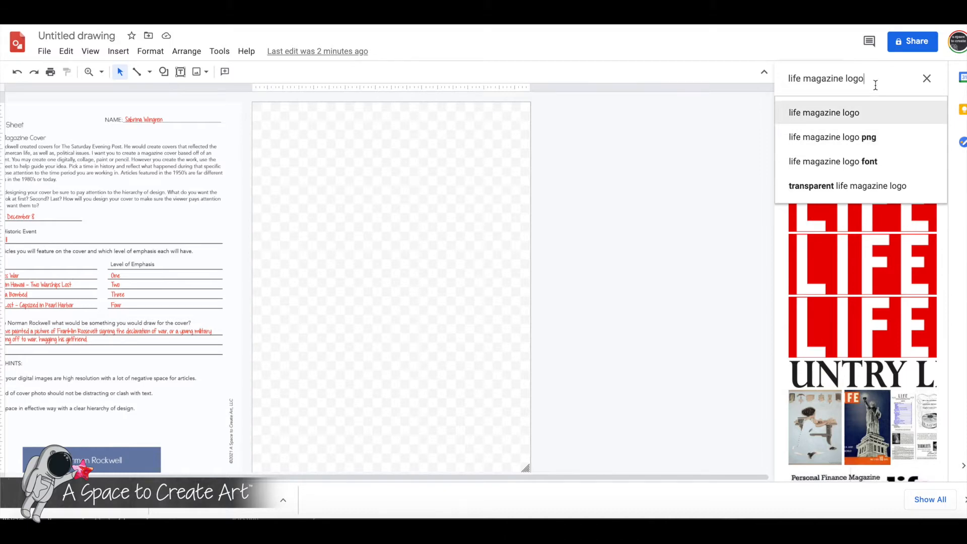
pyautogui.click(926, 79)
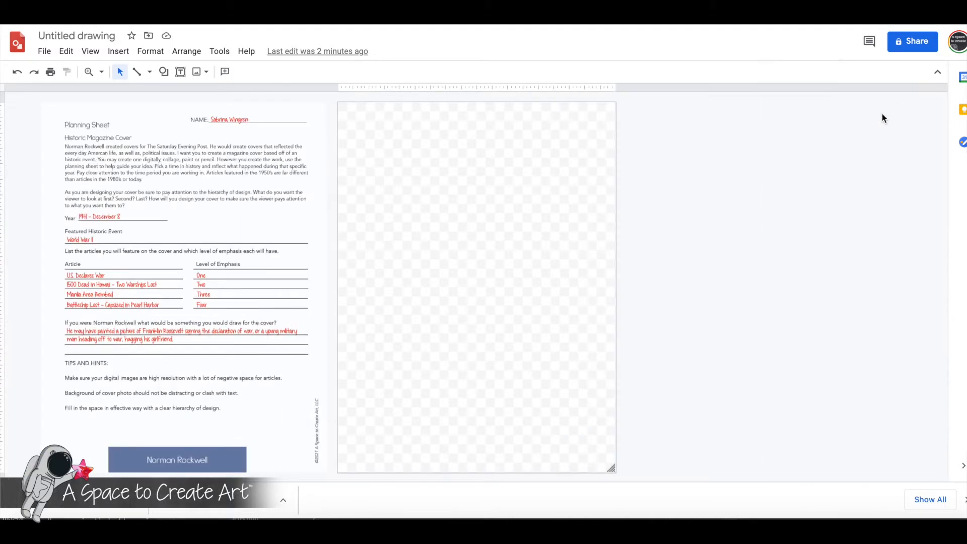
pyautogui.click(119, 51)
pyautogui.moveTo(132, 76)
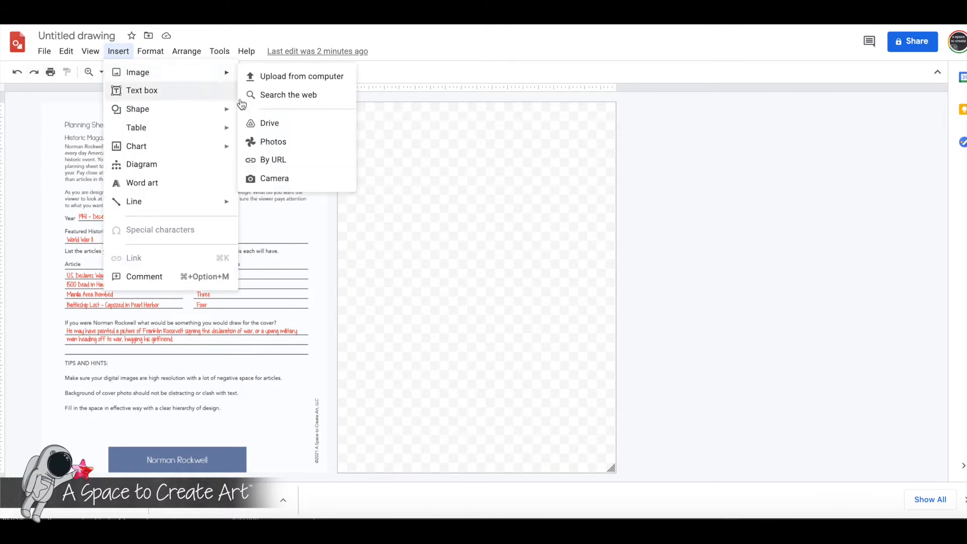
pyautogui.click(252, 77)
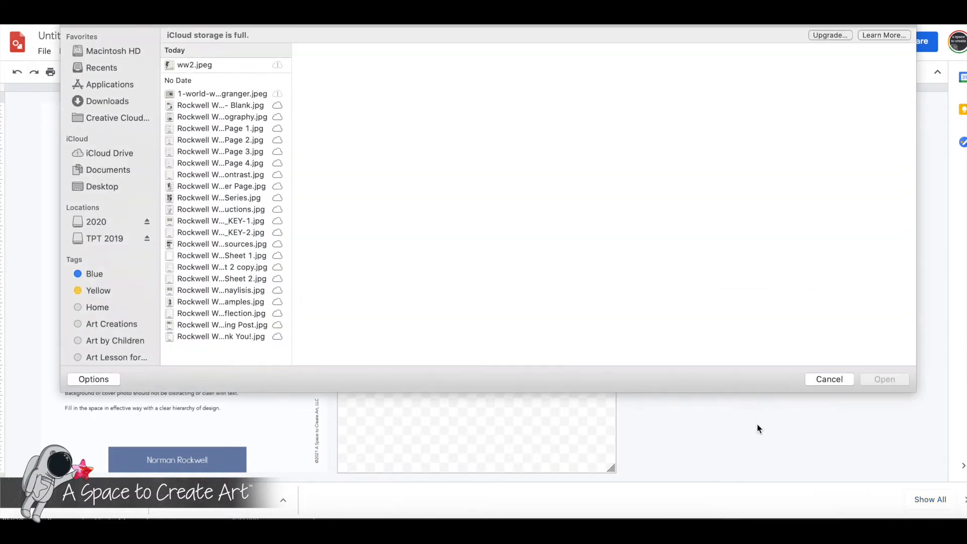
pyautogui.click(827, 379)
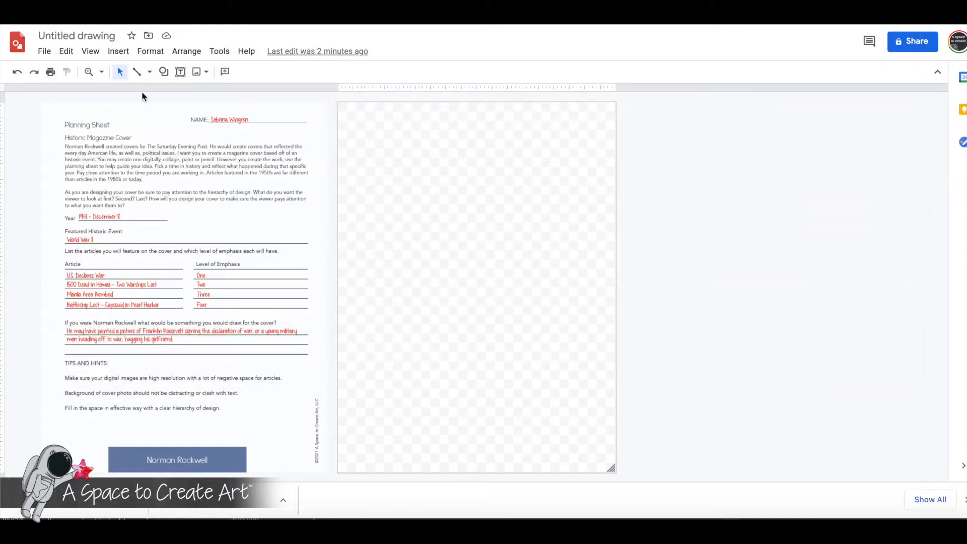
# Insert the red LIFE logo from the "life magazine logo" web image results and shrink it proportionally in the page's upper-left corner.
pyautogui.click(121, 55)
pyautogui.moveTo(132, 72)
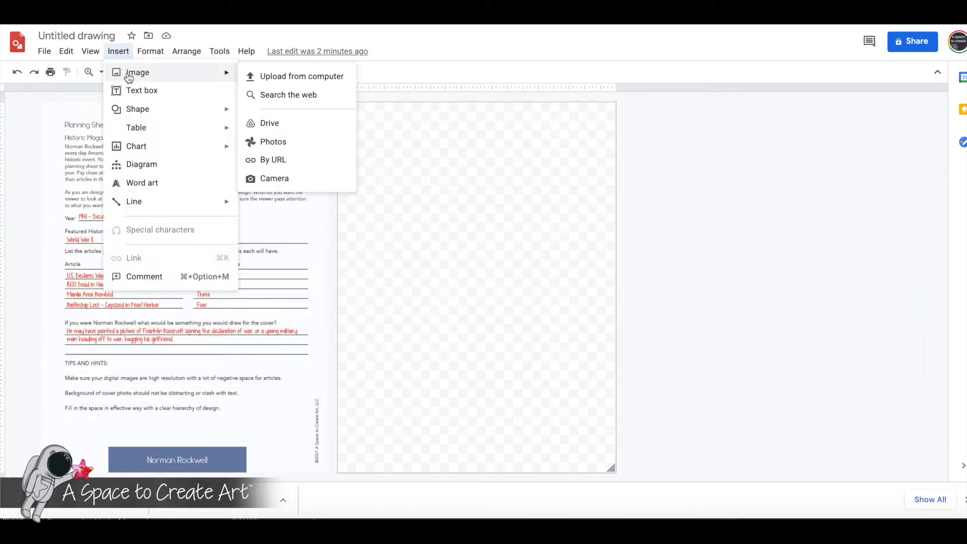
pyautogui.click(258, 94)
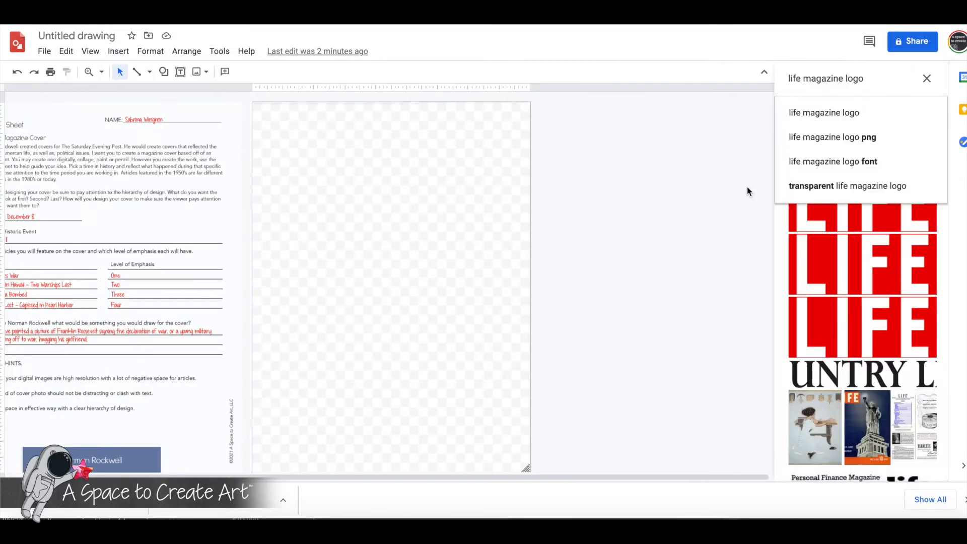
pyautogui.click(864, 286)
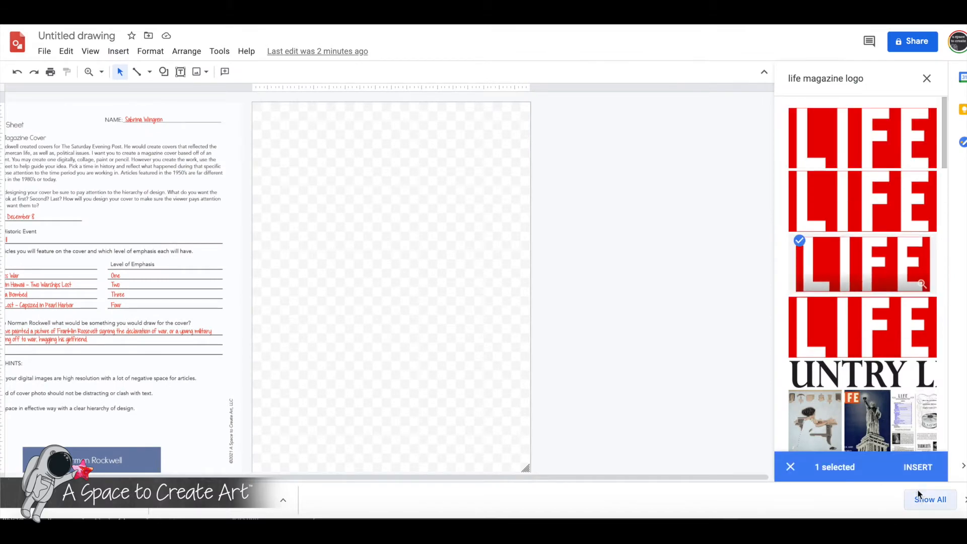
pyautogui.click(918, 468)
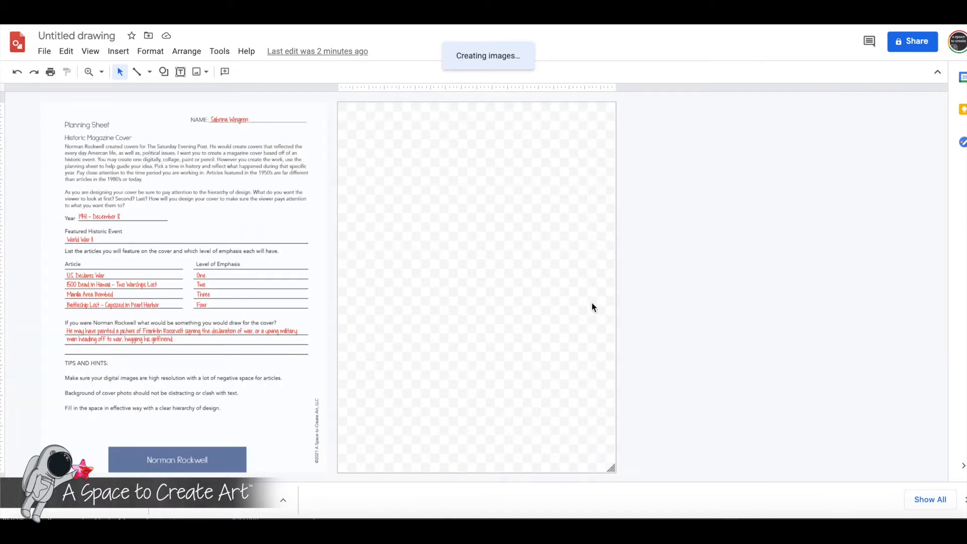
pyautogui.moveTo(550, 222); pyautogui.dragTo(488, 188)
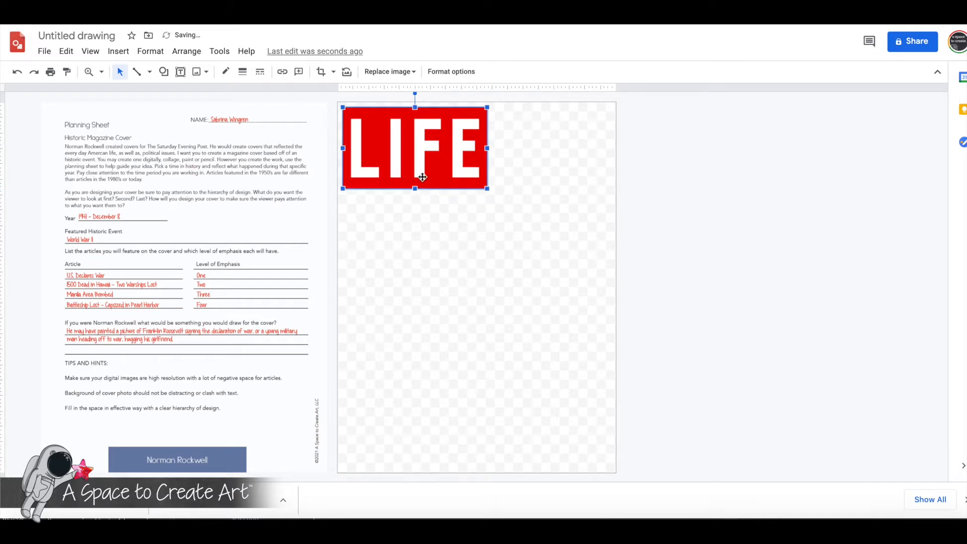
# Try stretching the LIFE logo vertically and horizontally from its side handles, undoing each distortion.
pyautogui.moveTo(414, 189); pyautogui.dragTo(416, 251)
pyautogui.hotkey('ctrl', 'z')
pyautogui.moveTo(487, 149); pyautogui.dragTo(538, 155)
pyautogui.hotkey('ctrl', 'z')
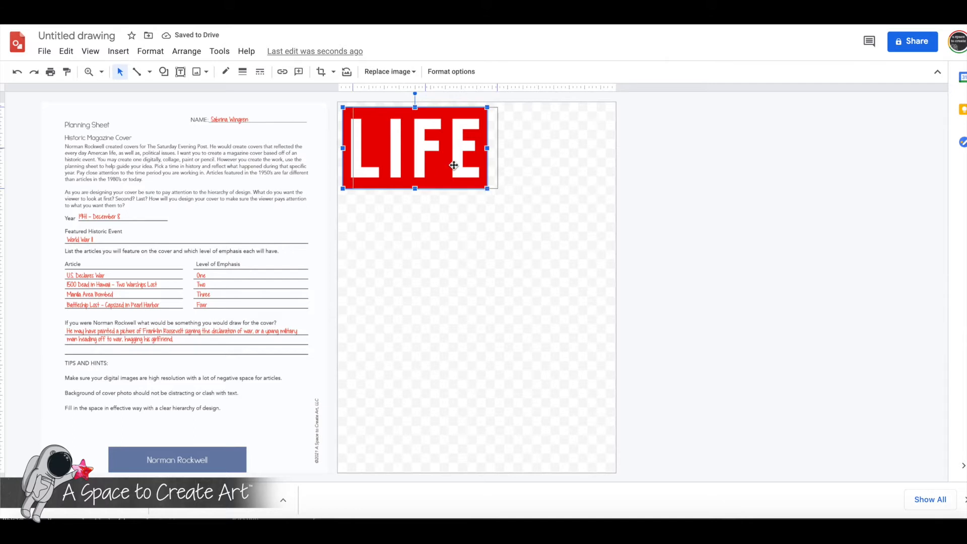
# Nudge the LIFE logo slightly to the right and down, and deselect it.
pyautogui.moveTo(446, 165); pyautogui.dragTo(449, 167)
pyautogui.click(547, 231)
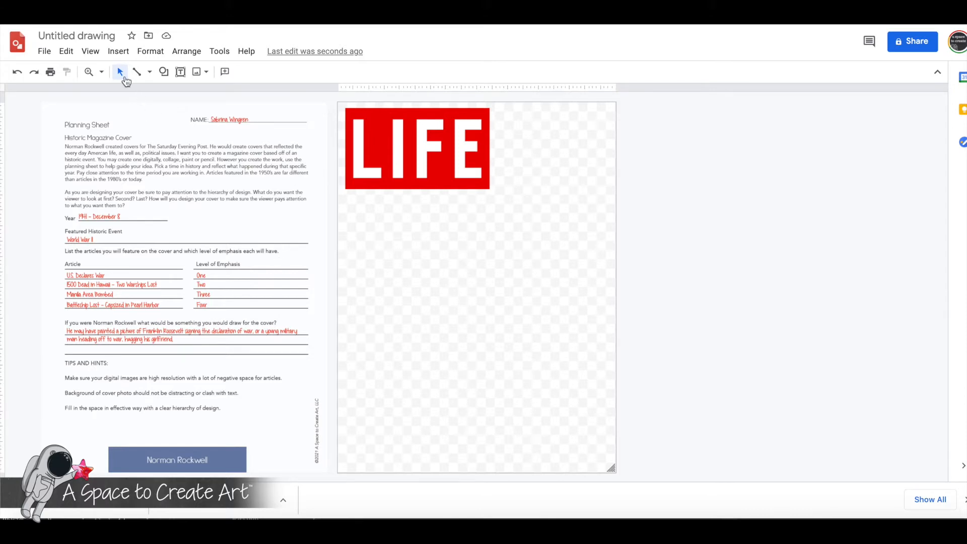
# Search web images for "us declares war" and insert the black-and-white photo of a man signing a document below the LIFE logo.
pyautogui.click(120, 53)
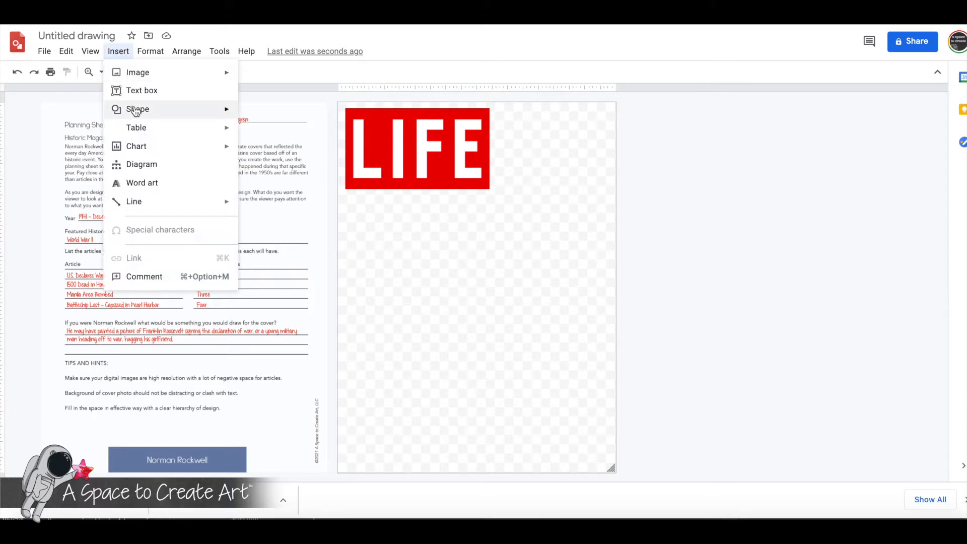
pyautogui.moveTo(138, 73)
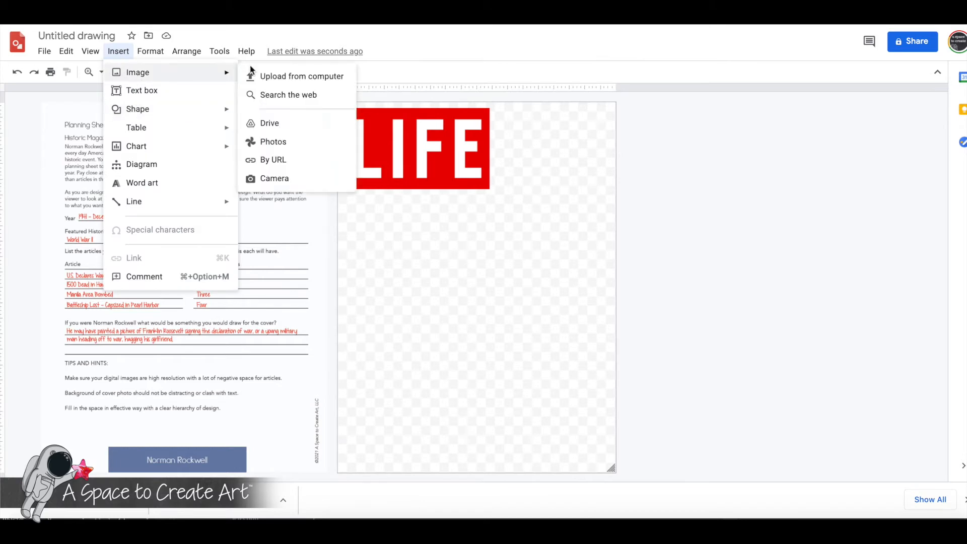
pyautogui.click(287, 96)
pyautogui.click(882, 80)
pyautogui.moveTo(882, 80); pyautogui.dragTo(789, 80)
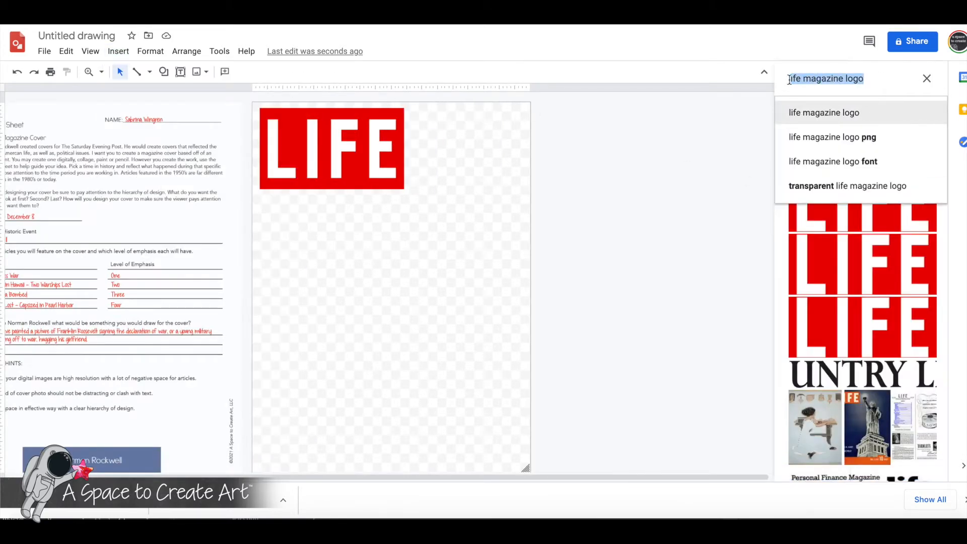
pyautogui.write('us')
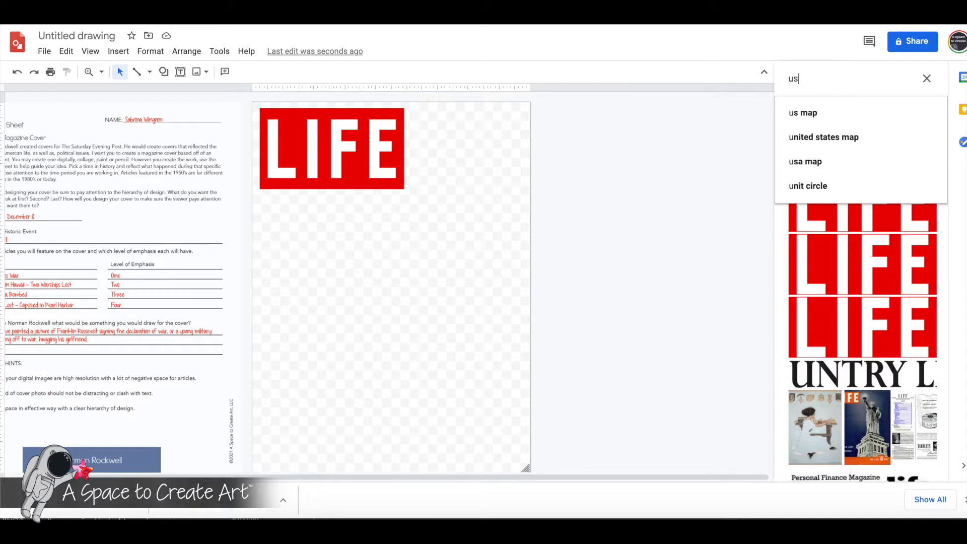
pyautogui.write(' declare')
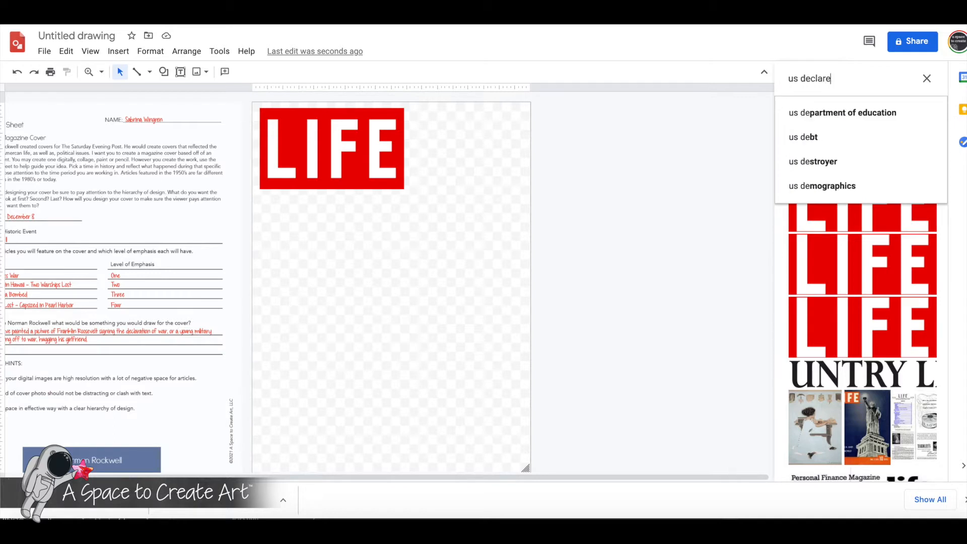
pyautogui.write('s war')
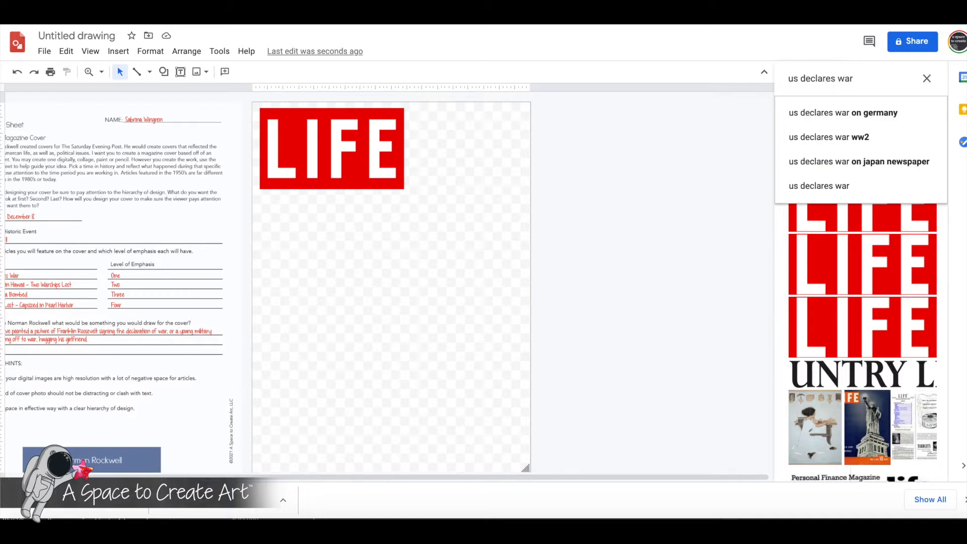
pyautogui.press('Return')
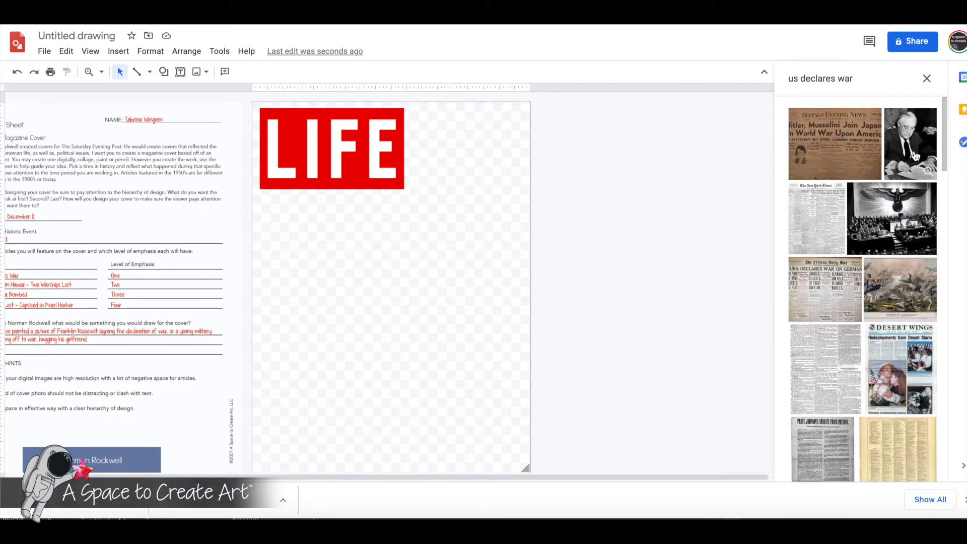
pyautogui.click(915, 156)
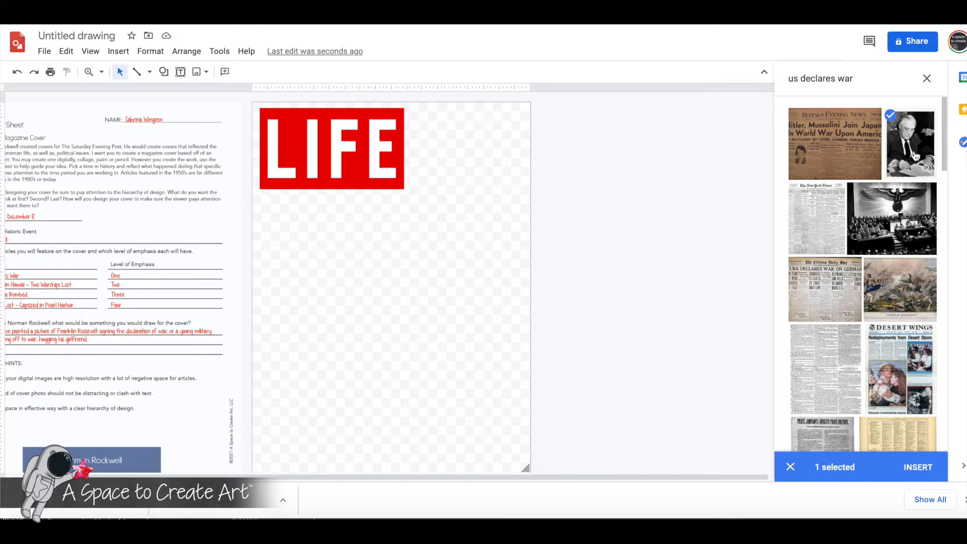
pyautogui.click(918, 467)
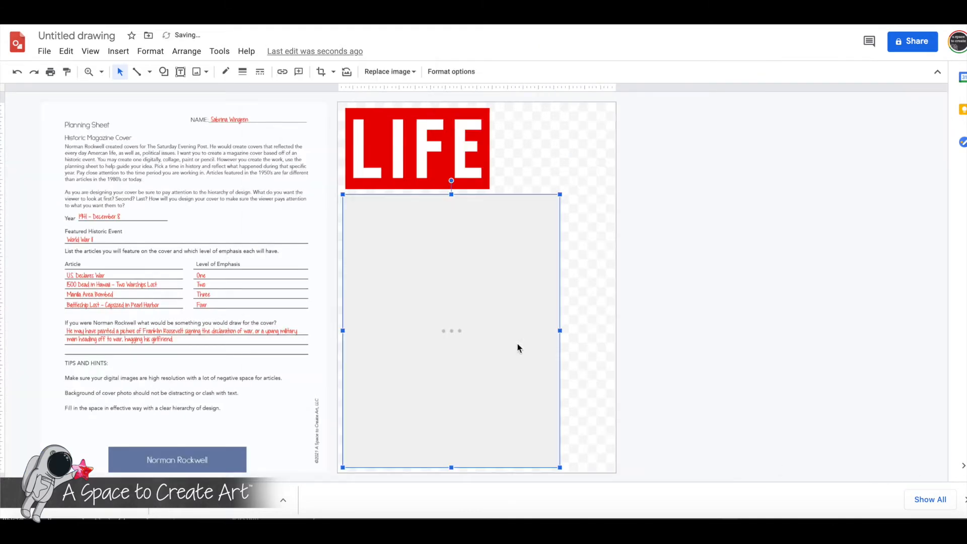
pyautogui.click(613, 334)
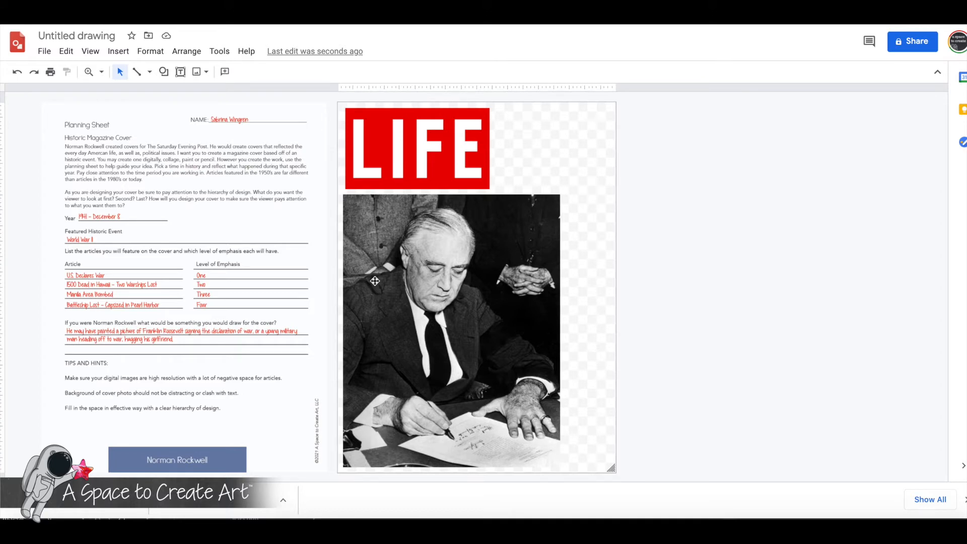
# Search web images for "soldiers head off to war ww2".
pyautogui.click(119, 51)
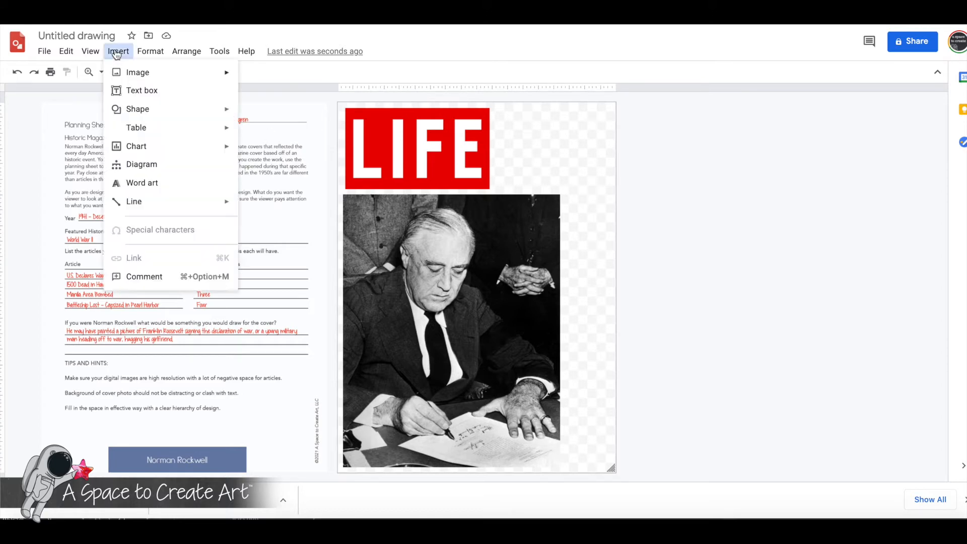
pyautogui.moveTo(136, 73)
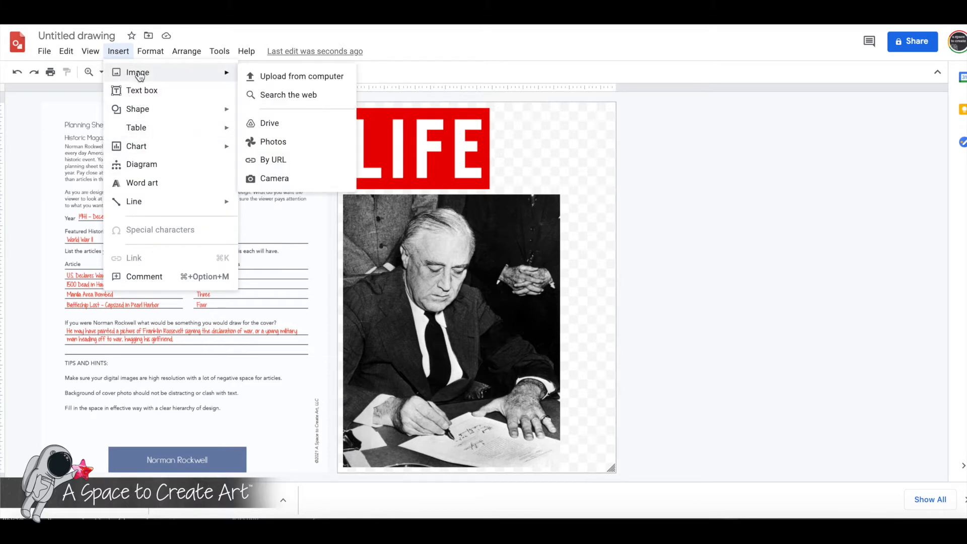
pyautogui.click(270, 93)
pyautogui.moveTo(885, 79); pyautogui.dragTo(782, 79)
pyautogui.write('soldier')
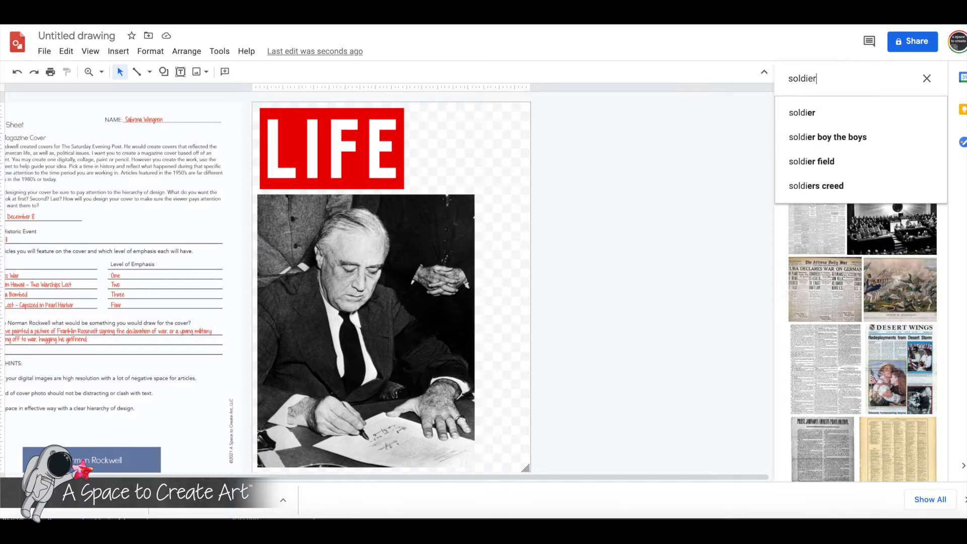
pyautogui.write('s head off to war')
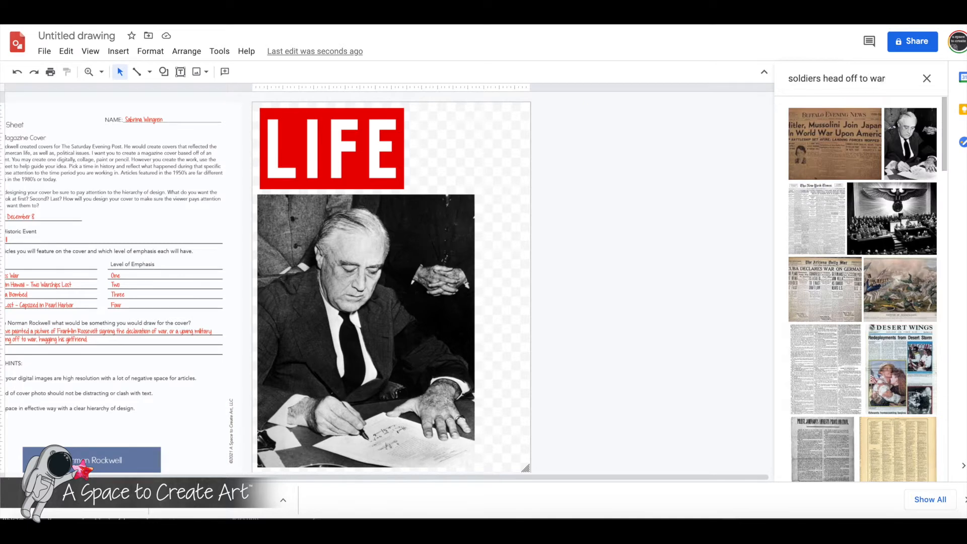
pyautogui.write(' ww2')
pyautogui.press('Return')
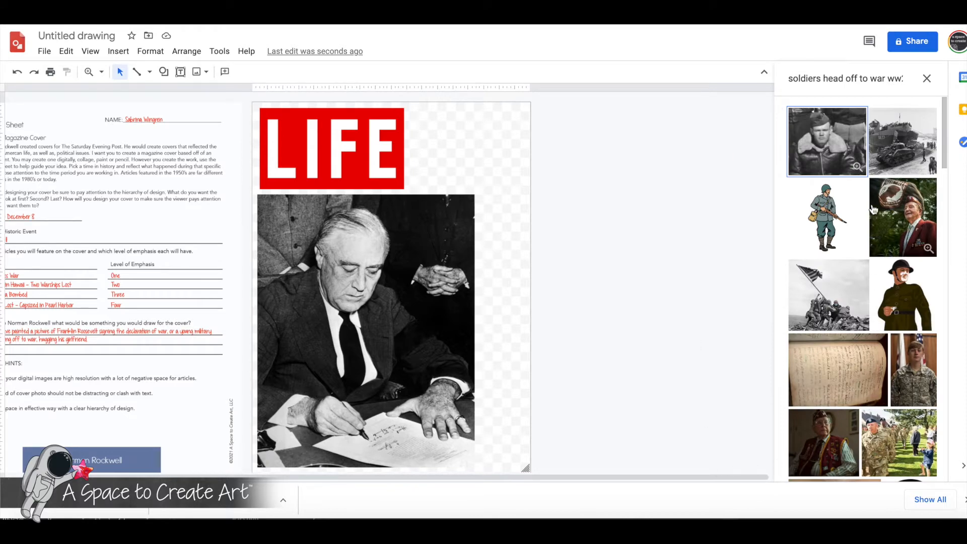
# Try the black-and-white photo of a soldier standing on a beach, enlarged on the cover, and delete it.
pyautogui.scroll(-4, 890, 283)
pyautogui.scroll(-5, 890, 283)
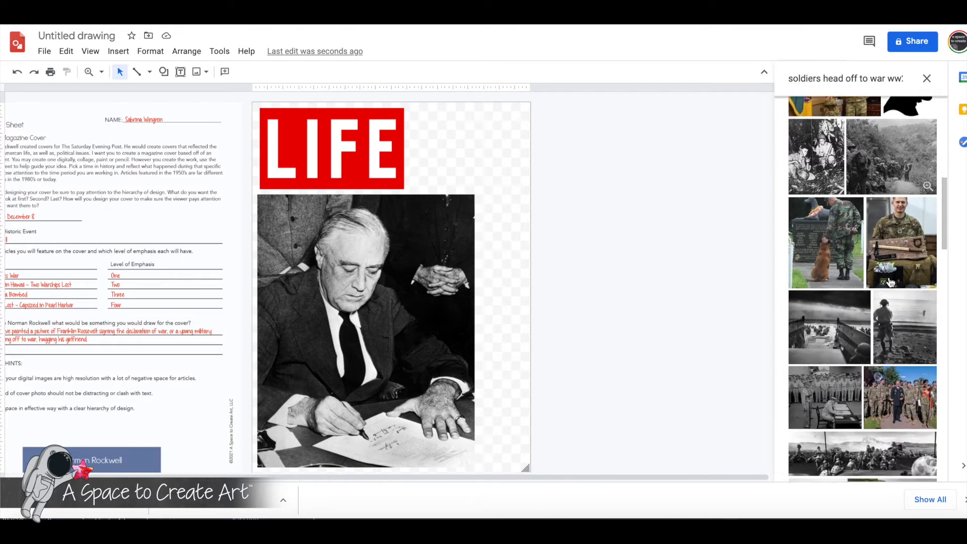
pyautogui.click(892, 306)
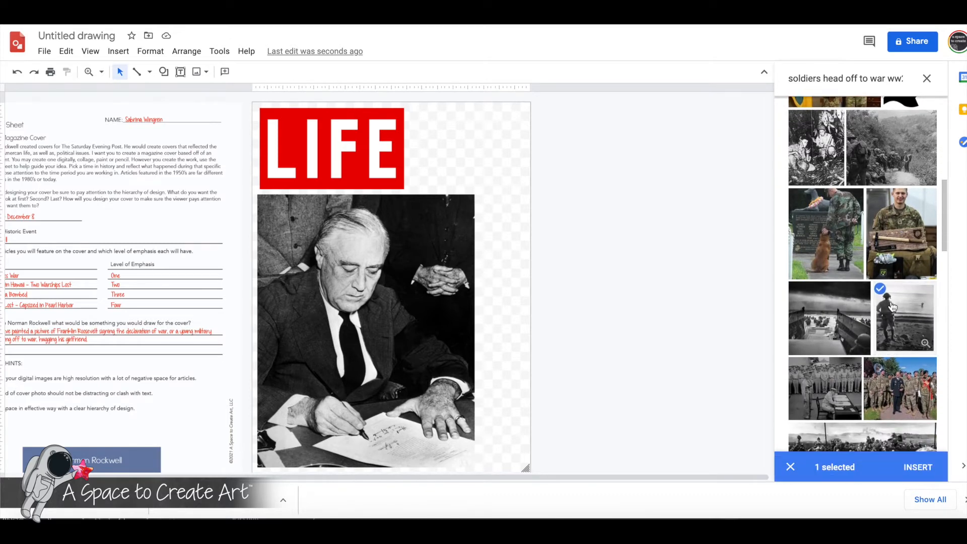
pyautogui.click(924, 468)
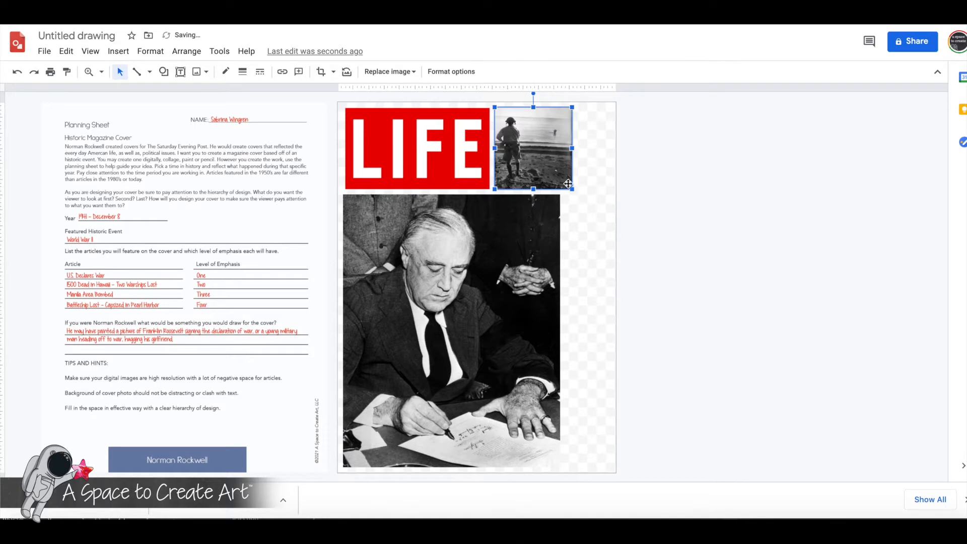
pyautogui.moveTo(572, 189); pyautogui.dragTo(756, 455)
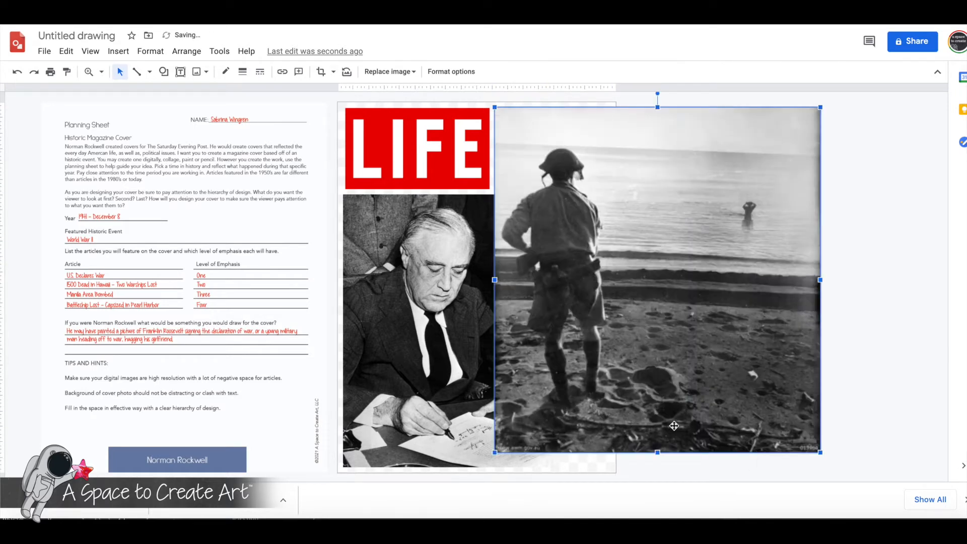
pyautogui.press('Delete')
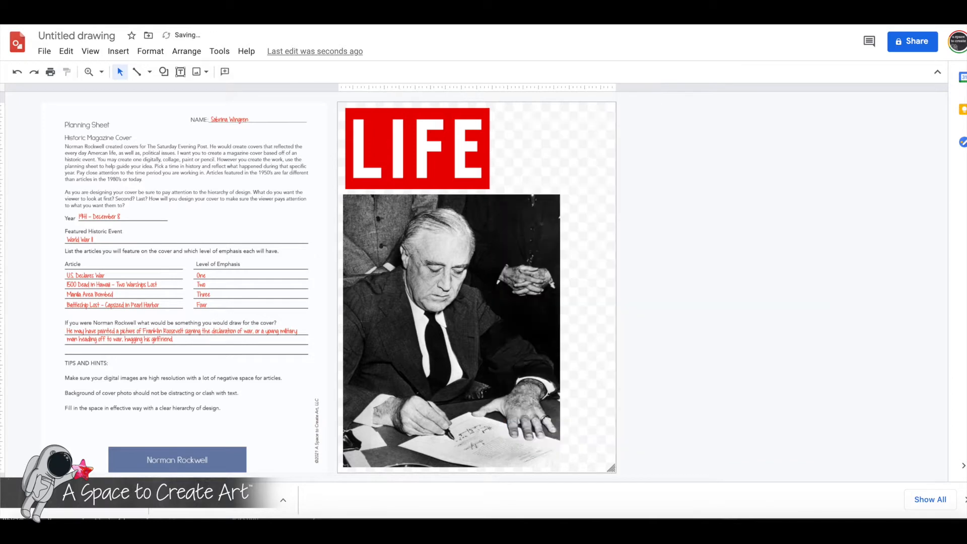
# Enlarge the document-signing photo proportionally to span the full page width, and align it with the page's lower edge.
pyautogui.click(552, 379)
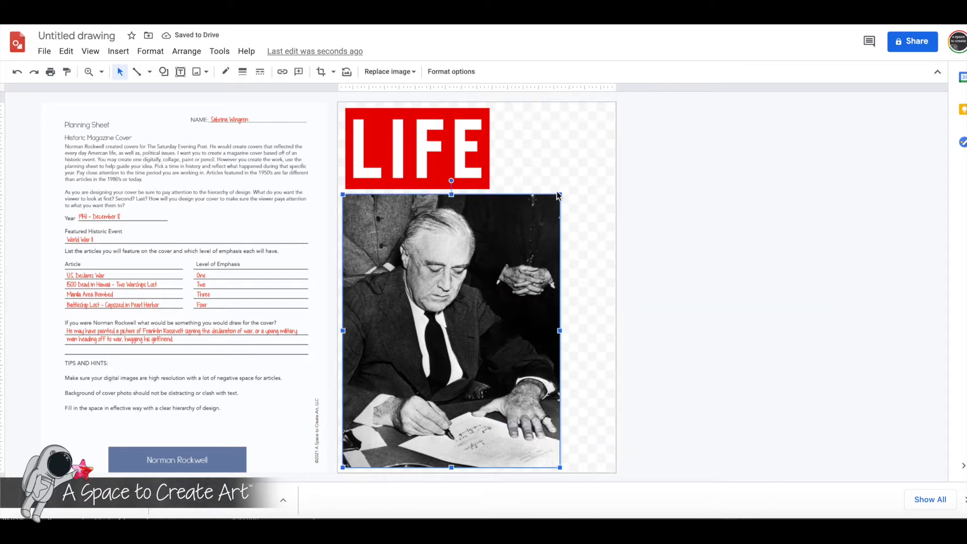
pyautogui.moveTo(560, 193); pyautogui.dragTo(603, 126)
pyautogui.moveTo(580, 251); pyautogui.dragTo(574, 240)
pyautogui.moveTo(610, 445); pyautogui.dragTo(614, 457)
pyautogui.moveTo(613, 456); pyautogui.dragTo(611, 457)
pyautogui.moveTo(585, 410); pyautogui.dragTo(585, 431)
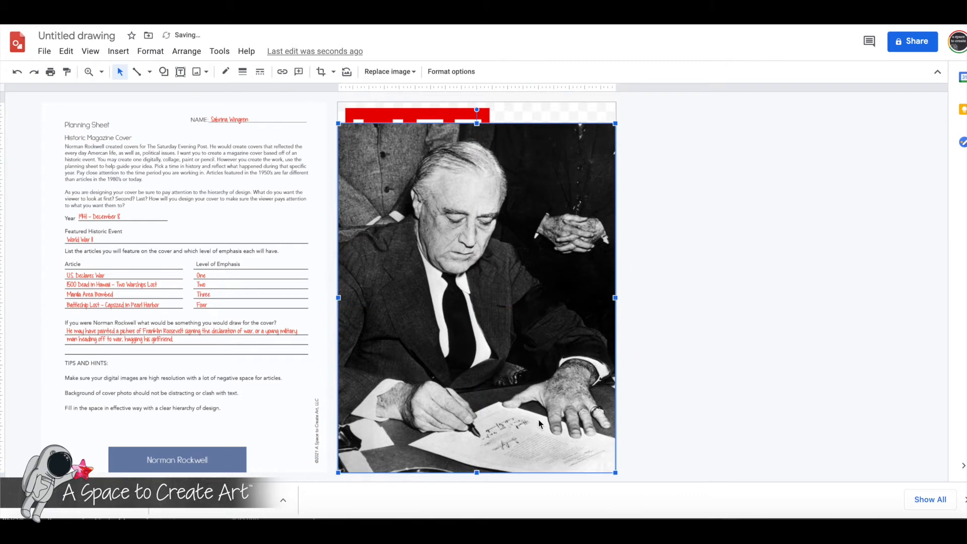
# Open the signing photo's format options and position settings, send the photo to the back behind the LIFE logo, and deselect it.
pyautogui.click(443, 72)
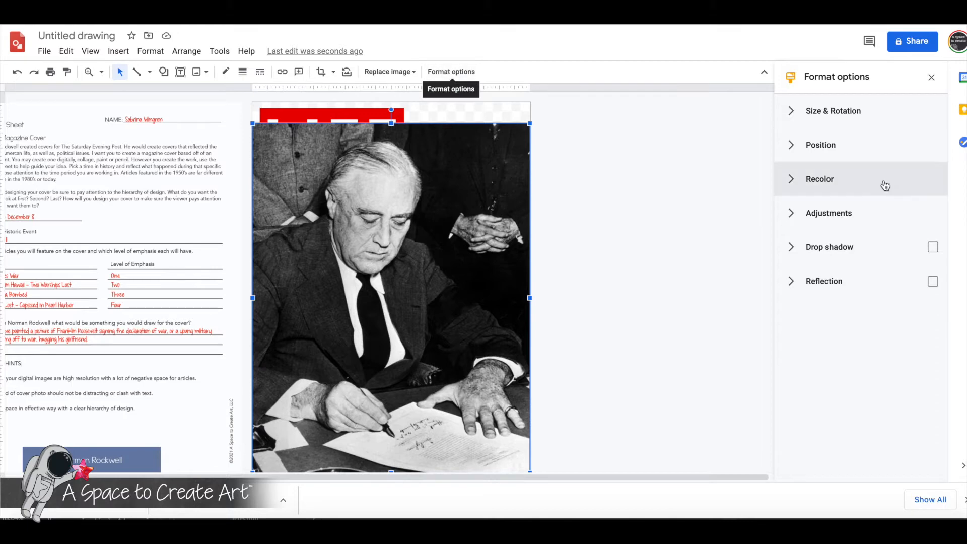
pyautogui.click(852, 153)
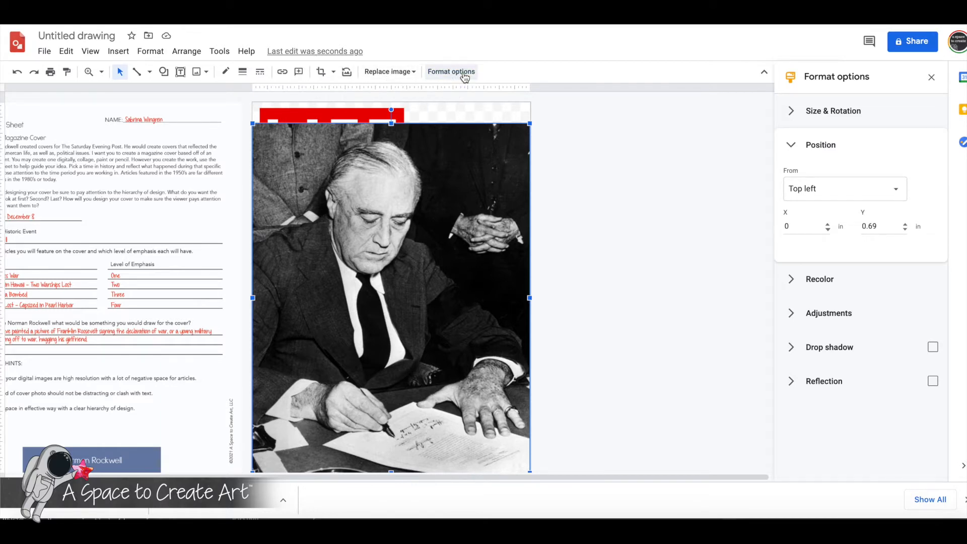
pyautogui.click(189, 55)
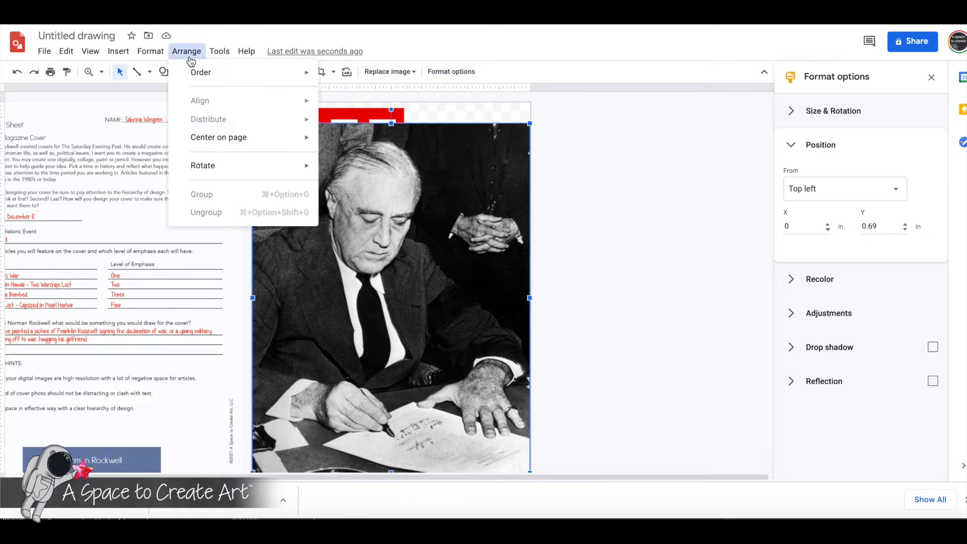
pyautogui.moveTo(236, 76)
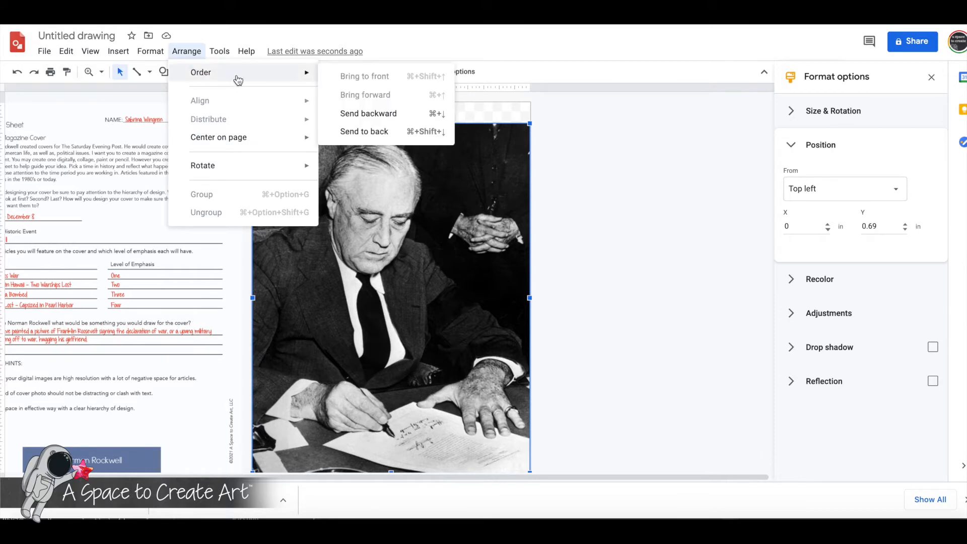
pyautogui.click(346, 132)
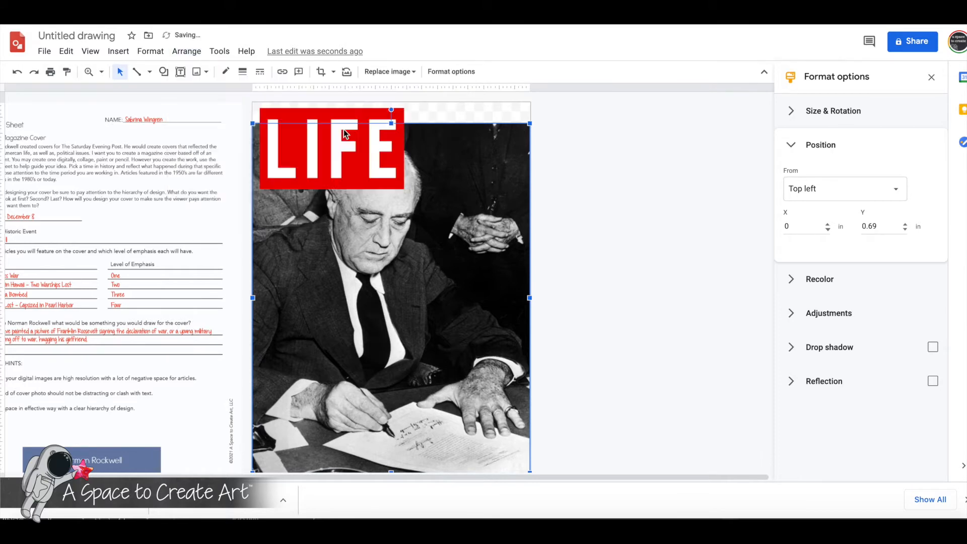
pyautogui.click(790, 151)
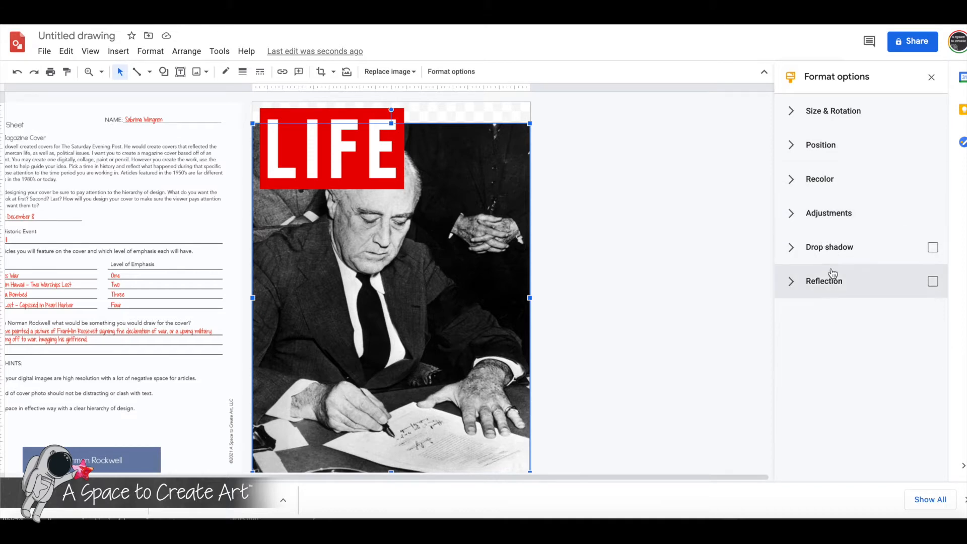
pyautogui.click(585, 235)
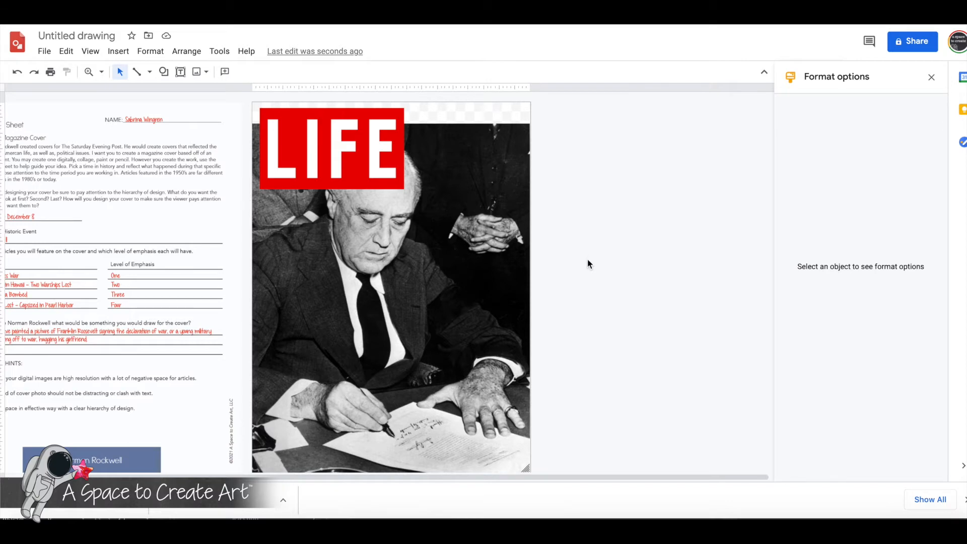
# Nudge the LIFE logo slightly to the right, and shrink the signing photo proportionally toward the page's lower-right corner.
pyautogui.moveTo(352, 172)
pyautogui.mouseDown()
pyautogui.moveTo(480, 171)
pyautogui.moveTo(364, 171)
pyautogui.mouseUp()
pyautogui.click(342, 193)
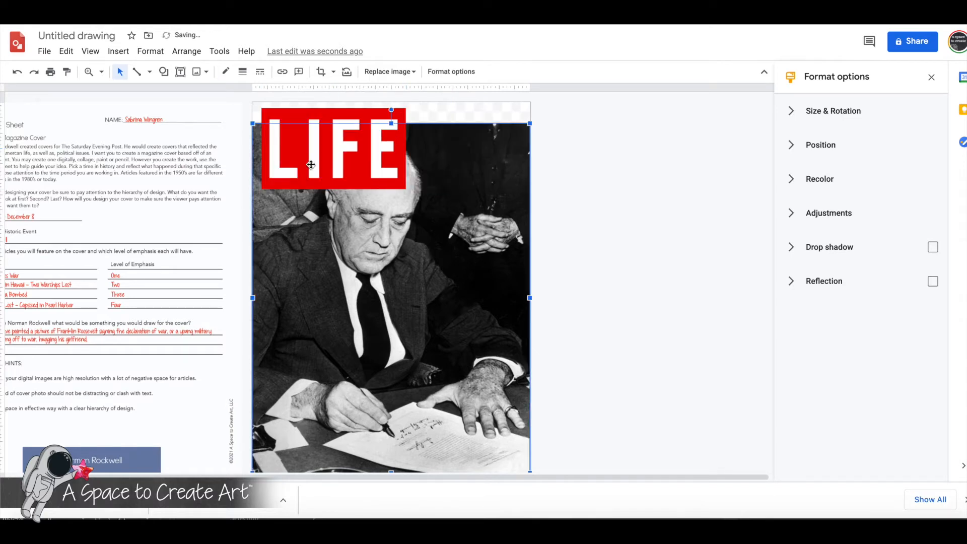
pyautogui.moveTo(250, 122); pyautogui.dragTo(296, 176)
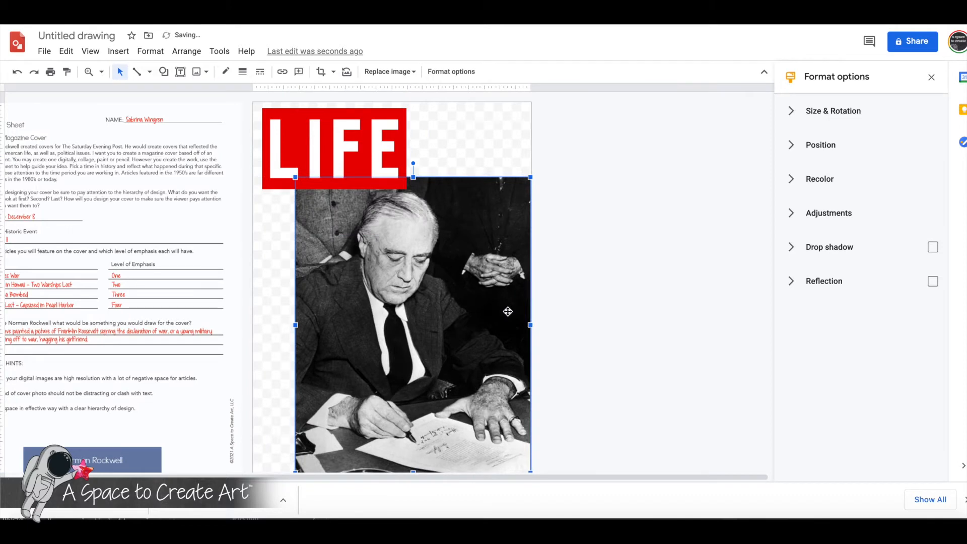
pyautogui.click(605, 336)
# Fine-tune the signing photo's size so it slightly overlaps the logo's lower part and leaves a narrow blank strip along the page's left edge.
pyautogui.click(487, 305)
pyautogui.moveTo(296, 177); pyautogui.dragTo(317, 203)
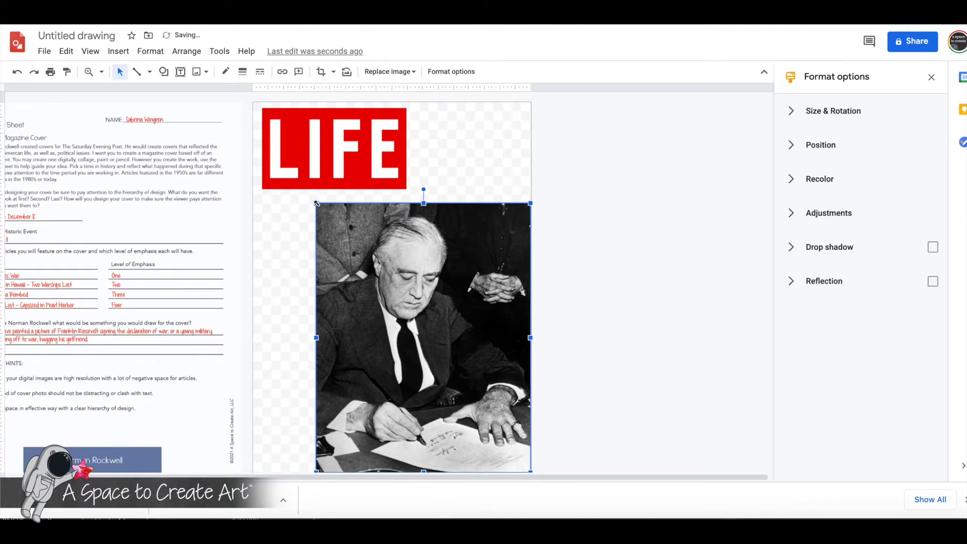
pyautogui.moveTo(317, 203); pyautogui.dragTo(300, 183)
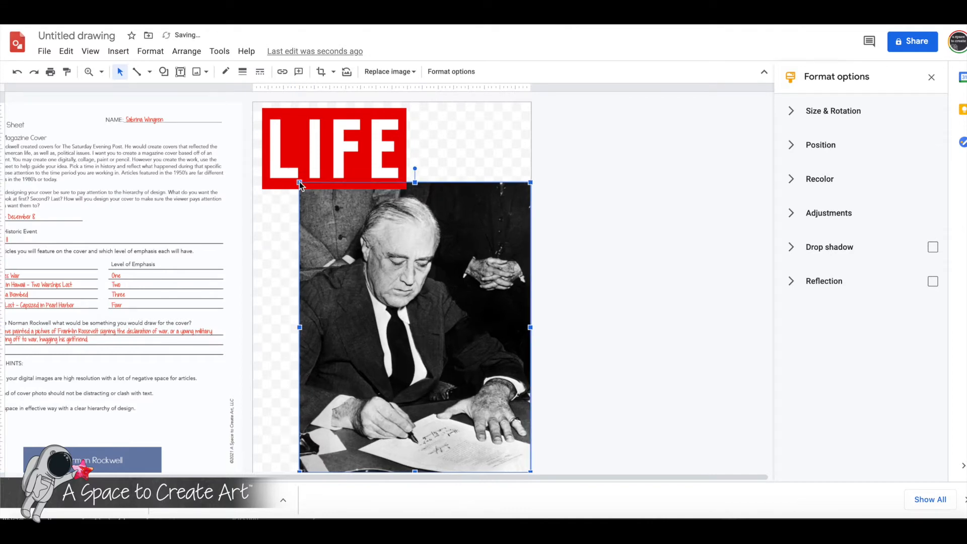
pyautogui.click(646, 317)
pyautogui.hscroll(-2, 646, 313)
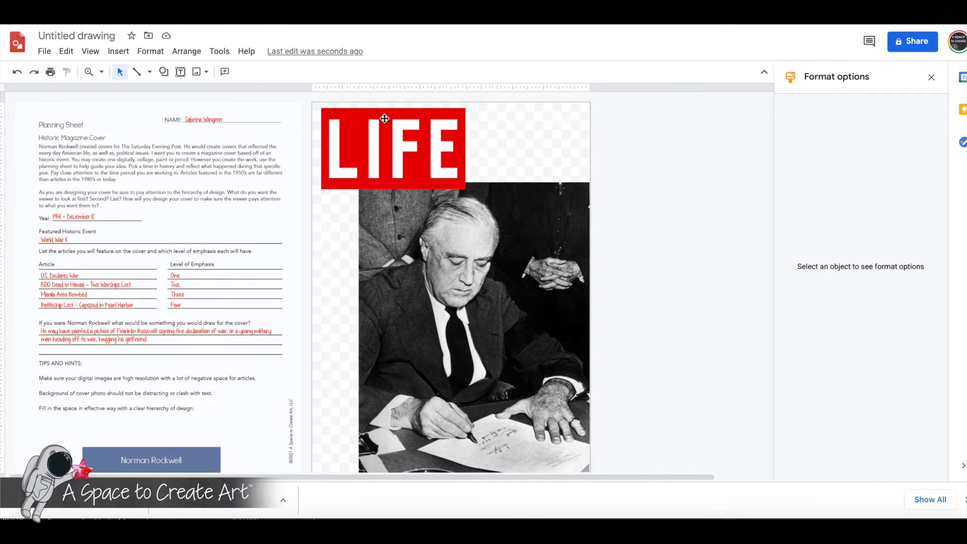
pyautogui.click(463, 318)
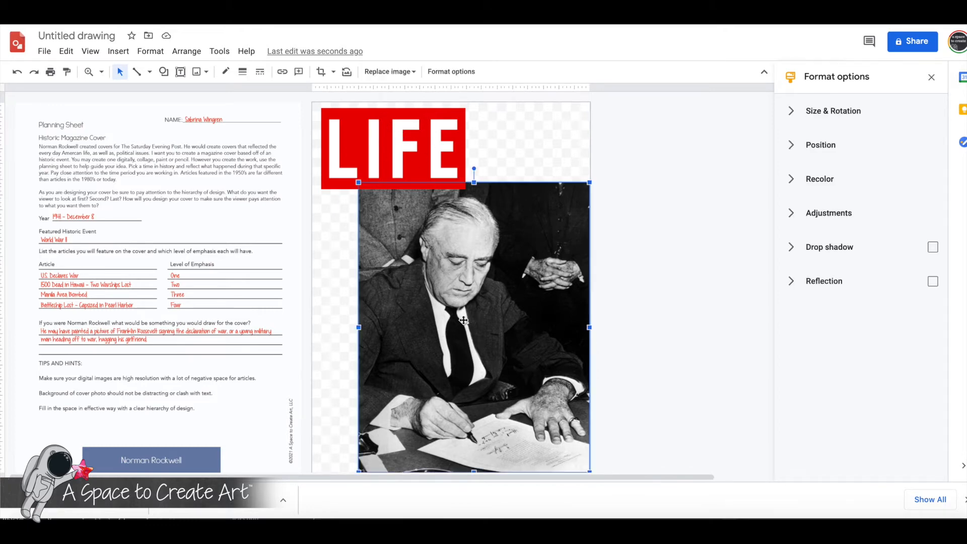
pyautogui.moveTo(357, 180); pyautogui.dragTo(343, 162)
pyautogui.click(620, 270)
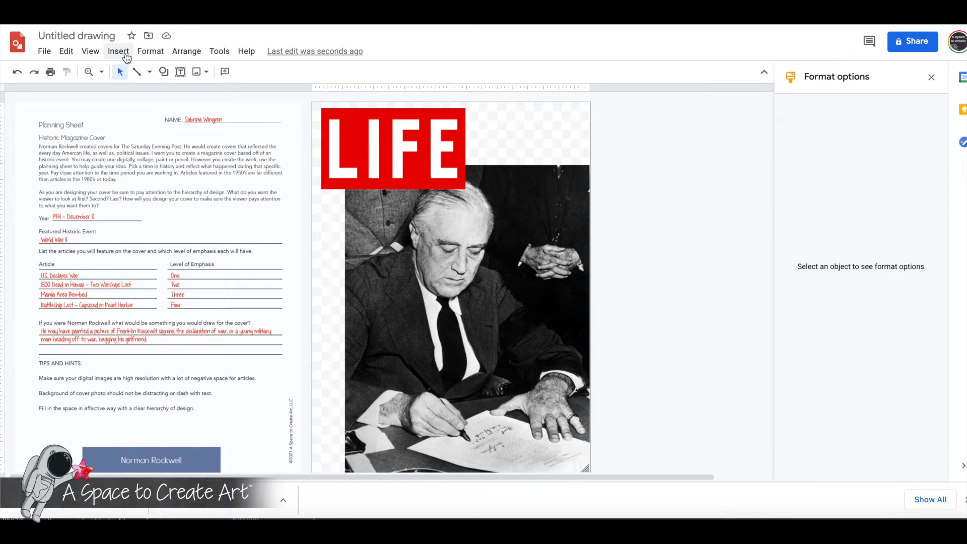
# Search web images for "two warships lost" and insert the black-and-white photo of the warship seen from its bow.
pyautogui.click(123, 53)
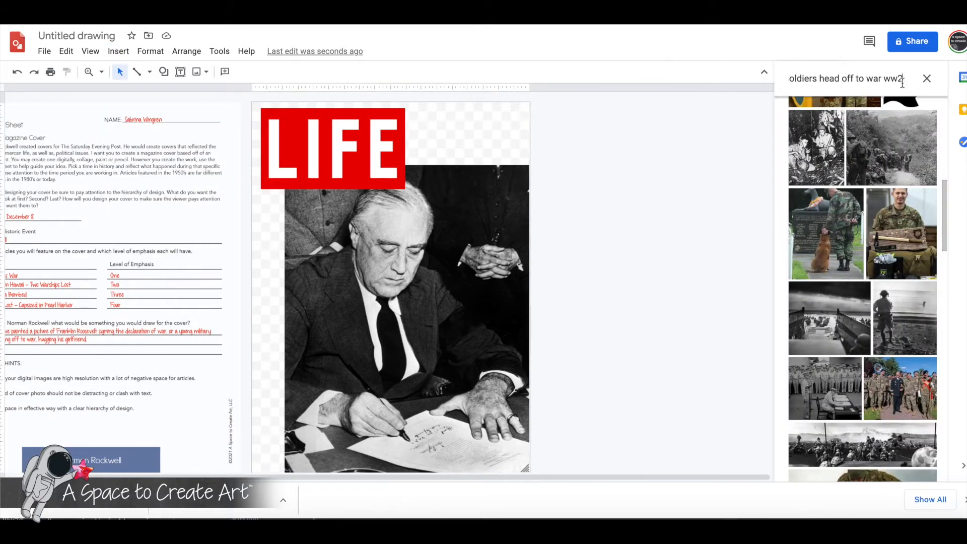
pyautogui.moveTo(903, 82); pyautogui.dragTo(739, 85)
pyautogui.write('two ')
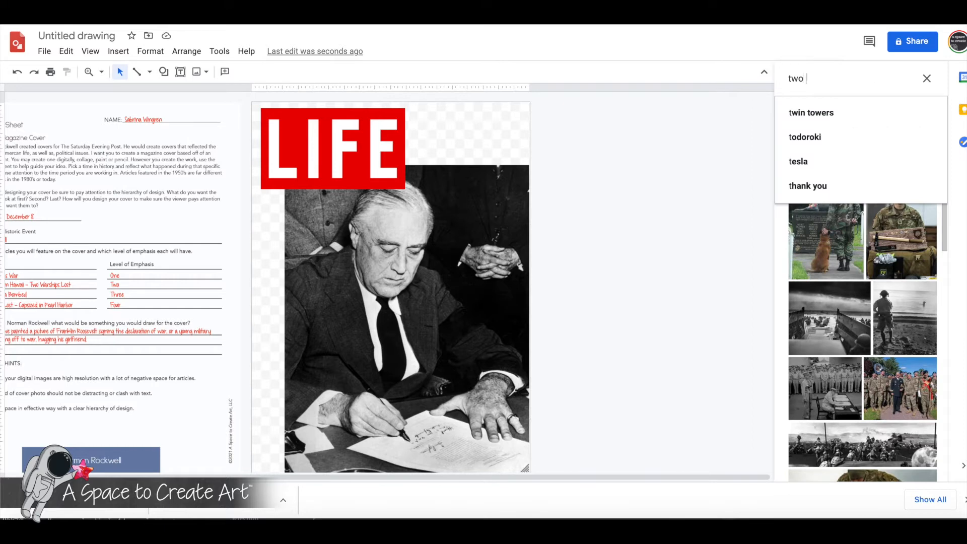
pyautogui.write('hwa')
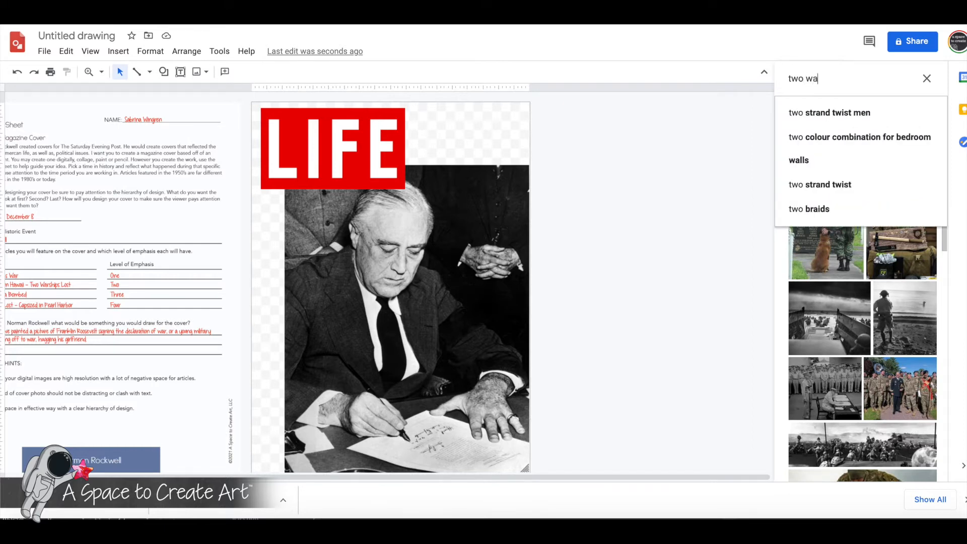
pyautogui.write('rships lost')
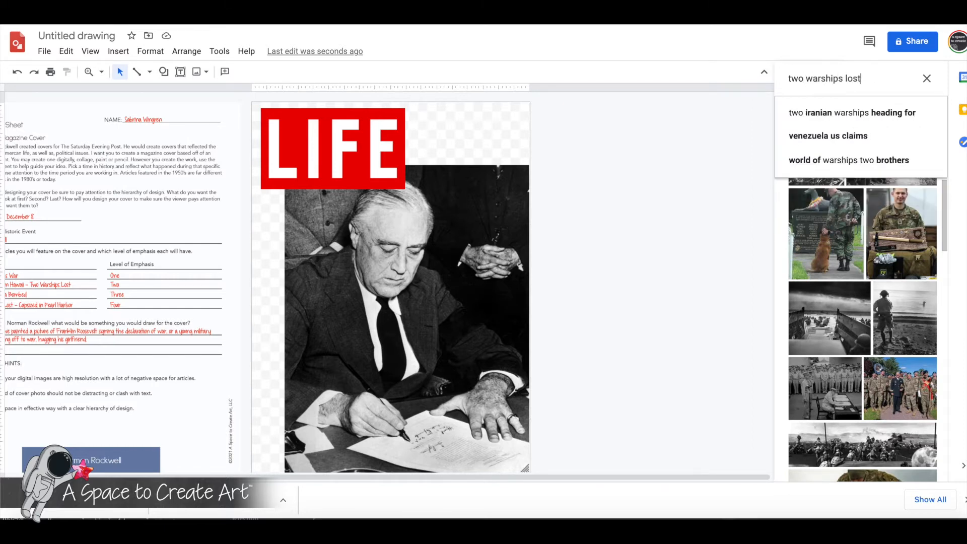
pyautogui.press('Return')
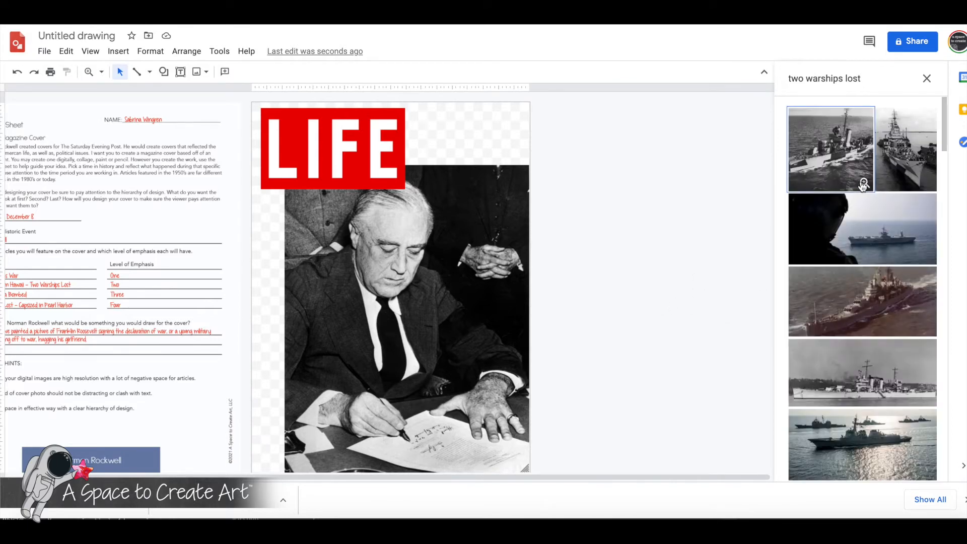
pyautogui.click(896, 173)
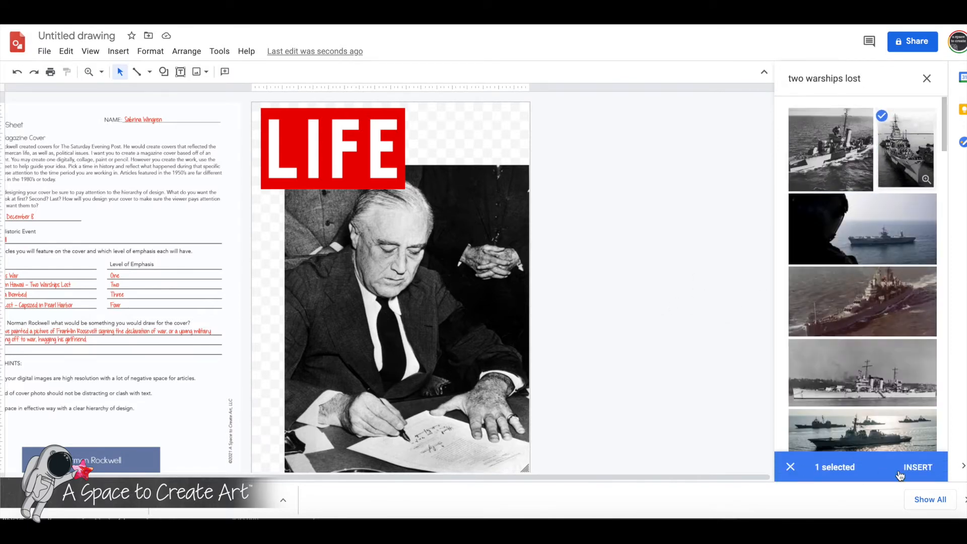
pyautogui.click(918, 464)
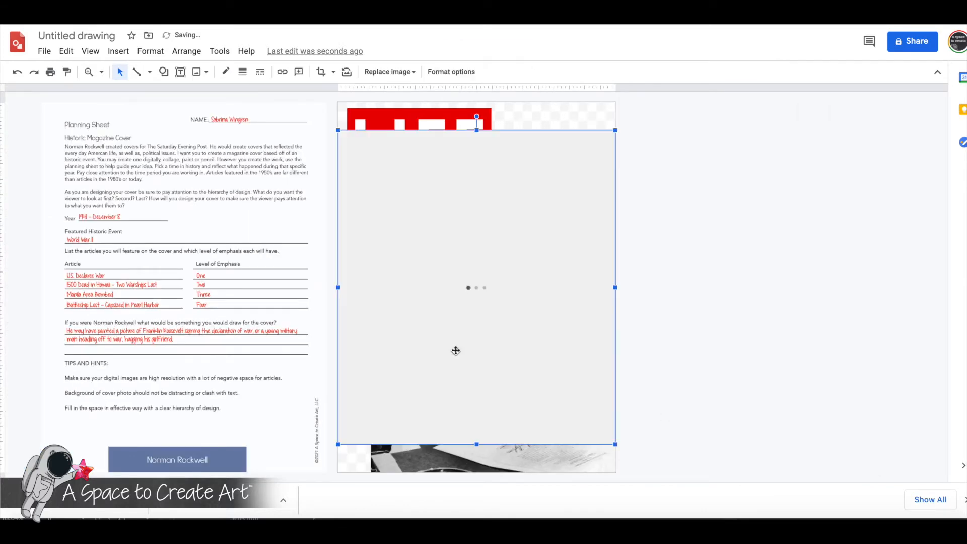
# Shrink the warship photo to a small inset and place it below the LIFE logo, aligned with the logo's left edge.
pyautogui.moveTo(615, 130); pyautogui.dragTo(428, 343)
pyautogui.moveTo(374, 408); pyautogui.dragTo(377, 424)
pyautogui.moveTo(383, 388); pyautogui.dragTo(388, 230)
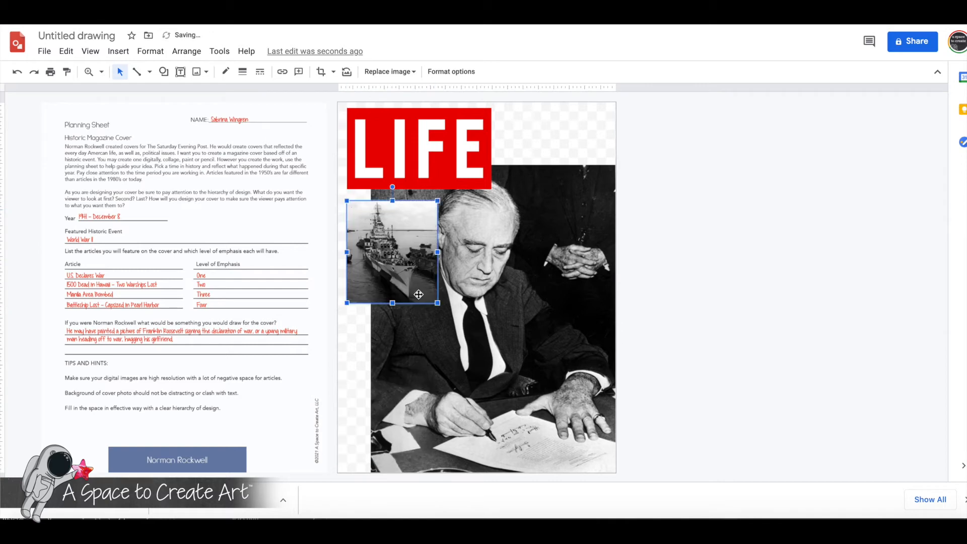
pyautogui.moveTo(438, 303); pyautogui.dragTo(394, 302)
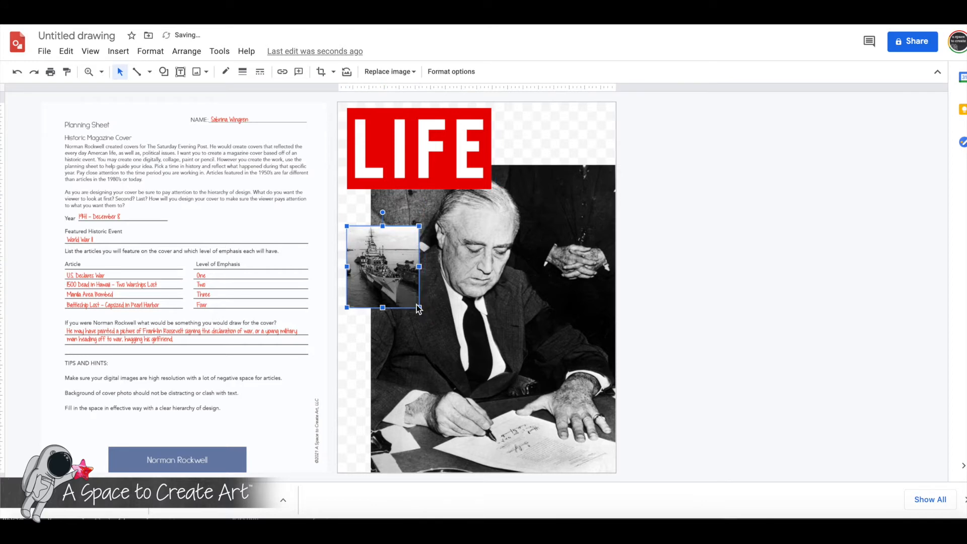
# Shrink the warship photo slightly and move it a little lower, keeping it aligned with the LIFE logo's left edge.
pyautogui.moveTo(422, 312); pyautogui.dragTo(414, 302)
pyautogui.click(722, 377)
pyautogui.moveTo(384, 275); pyautogui.dragTo(387, 286)
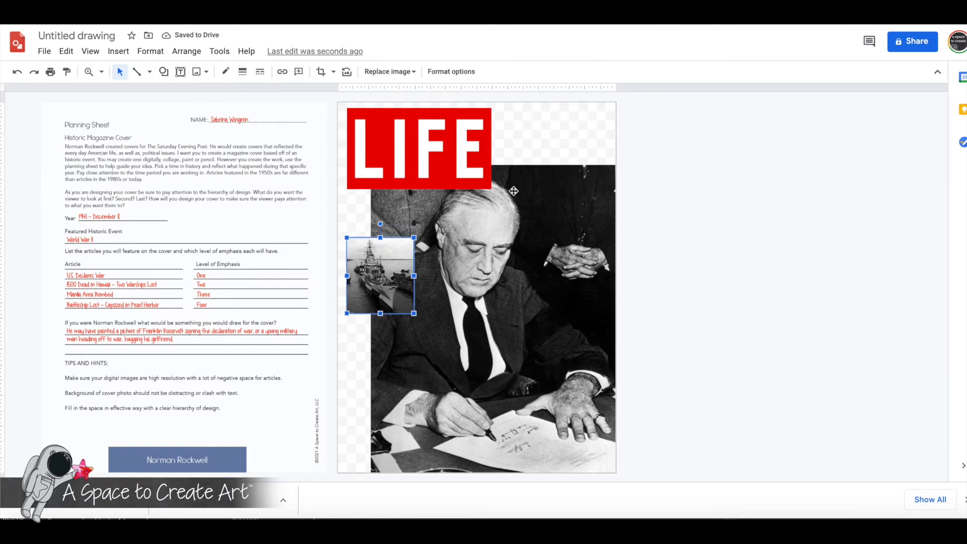
pyautogui.click(651, 295)
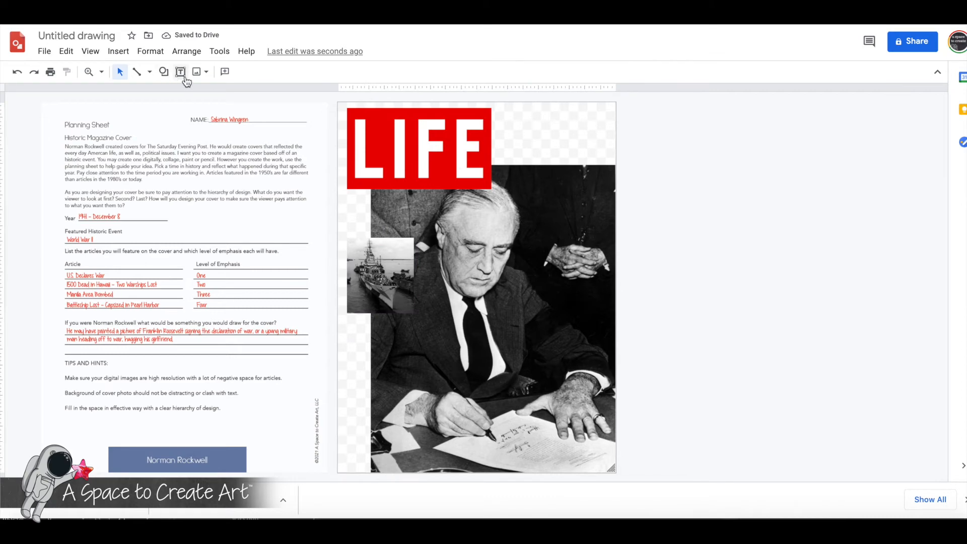
# Draw a rectangle covering the entire cover page and fill it with black.
pyautogui.click(164, 71)
pyautogui.moveTo(191, 92)
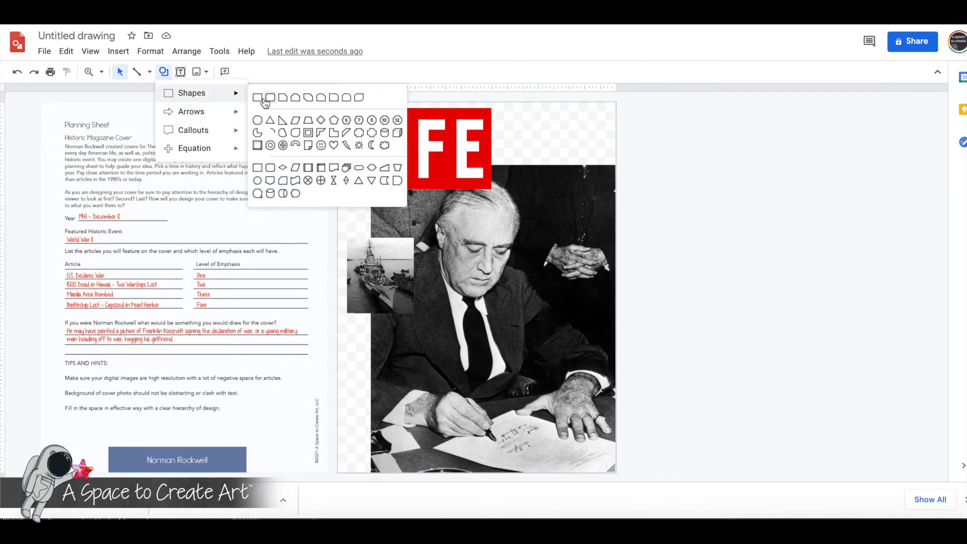
pyautogui.click(265, 98)
pyautogui.moveTo(336, 103); pyautogui.dragTo(614, 475)
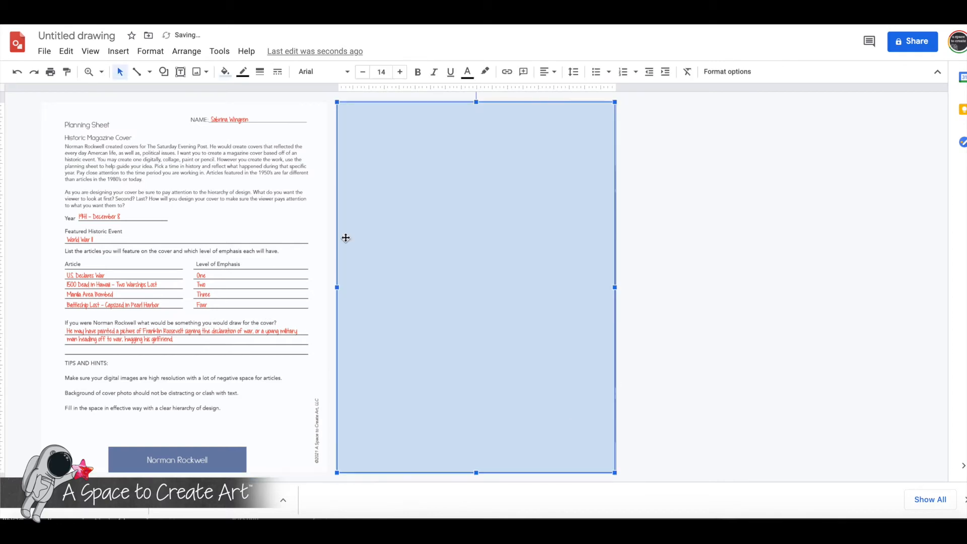
pyautogui.click(225, 72)
pyautogui.click(231, 134)
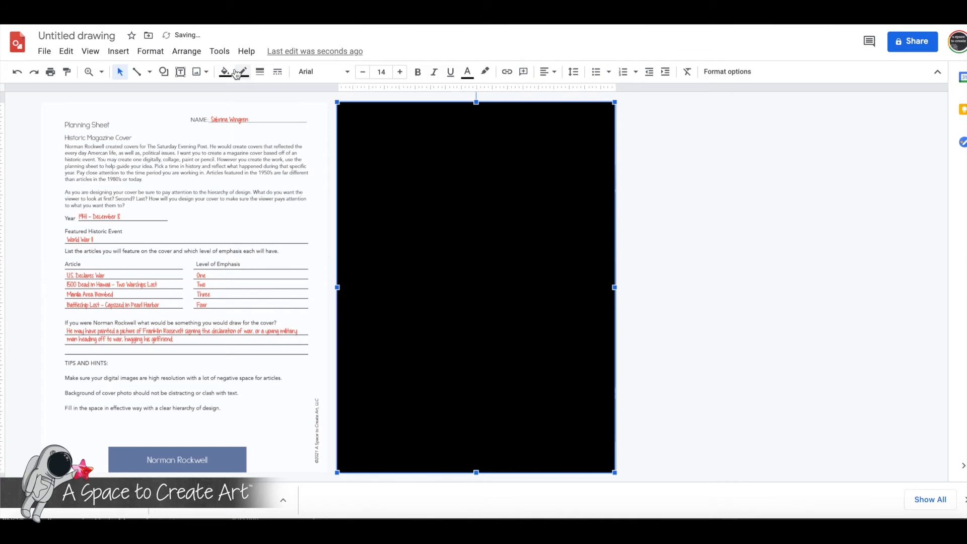
# Send the black rectangle to the back, behind the logo and photos.
pyautogui.click(198, 50)
pyautogui.moveTo(208, 76)
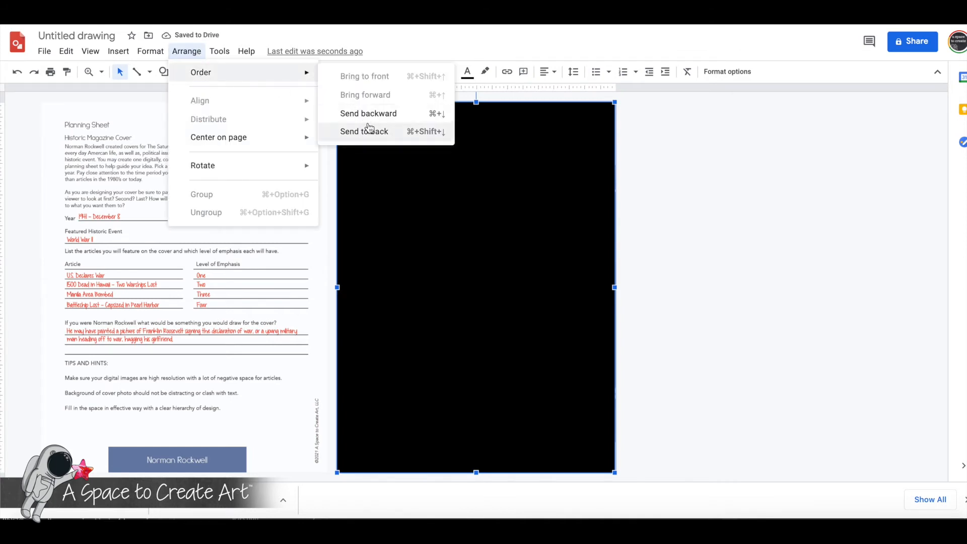
pyautogui.click(369, 130)
pyautogui.click(672, 339)
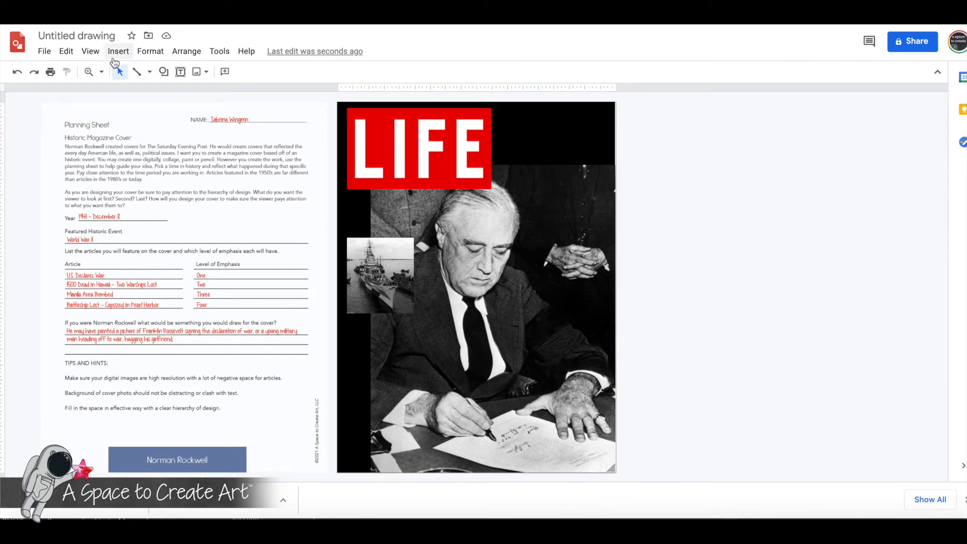
# Add a text box between the logo and the warship photo reading "1500 DEAD IN HAWAII" in white bold Century Gothic.
pyautogui.click(181, 75)
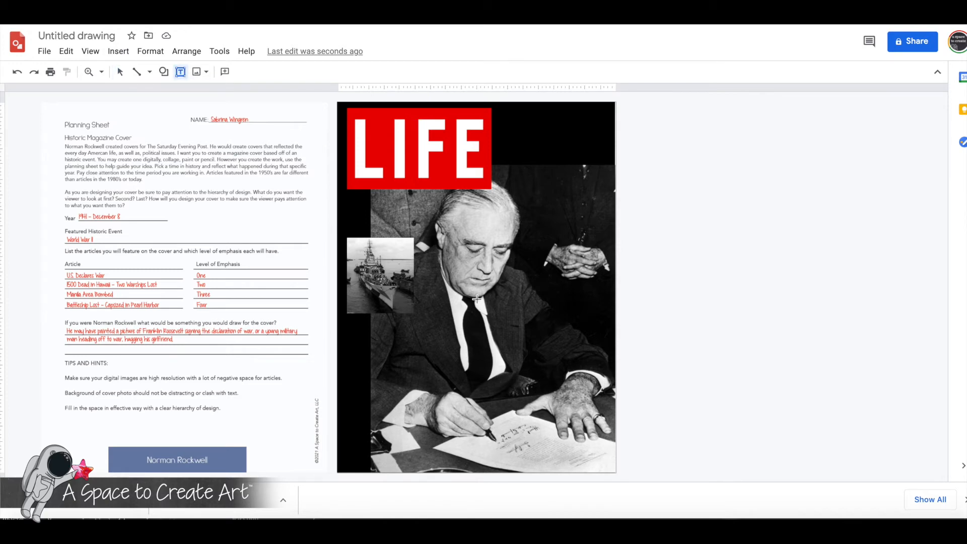
pyautogui.moveTo(347, 199); pyautogui.dragTo(414, 234)
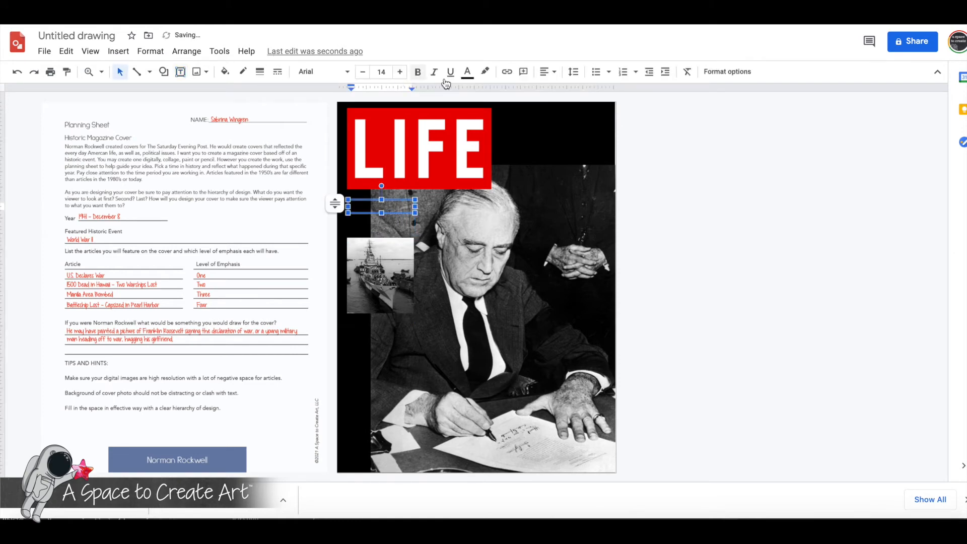
pyautogui.click(468, 72)
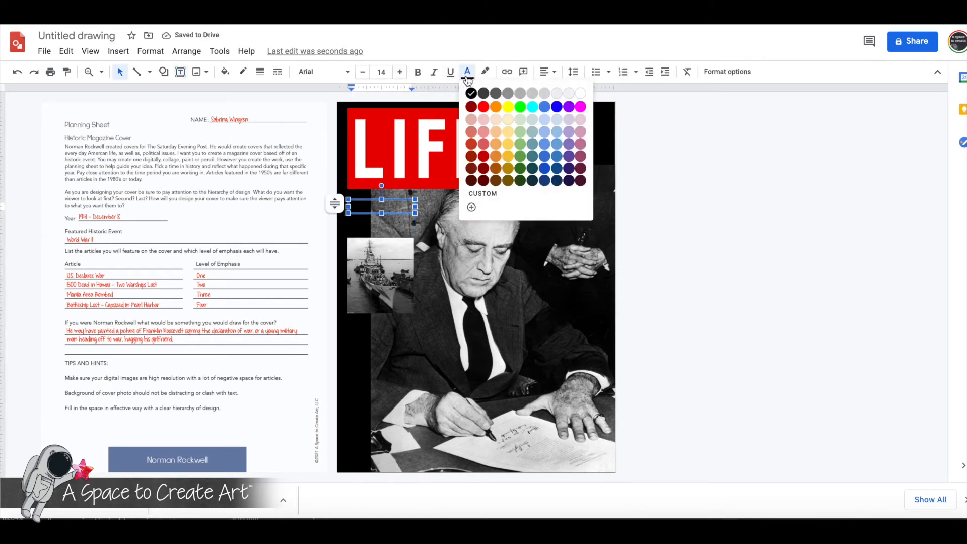
pyautogui.click(582, 93)
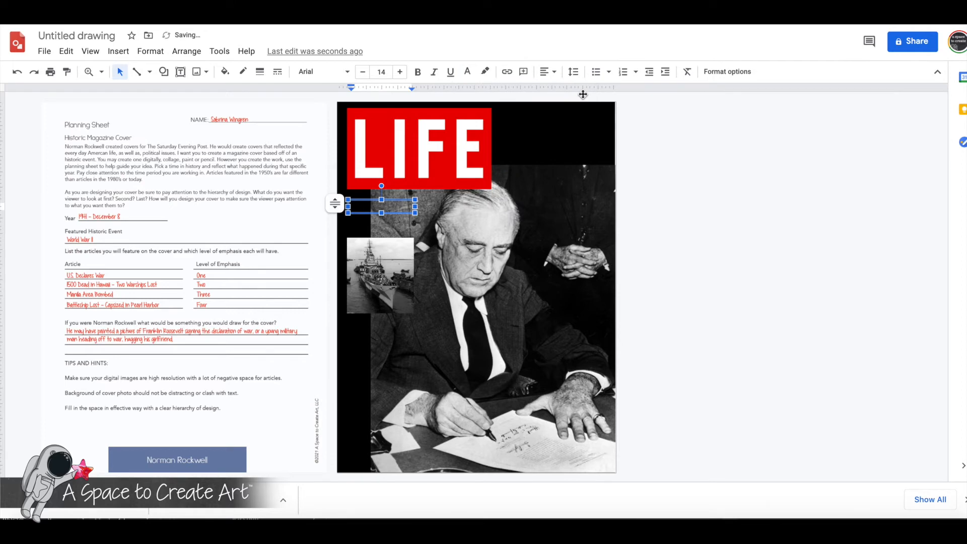
pyautogui.click(339, 75)
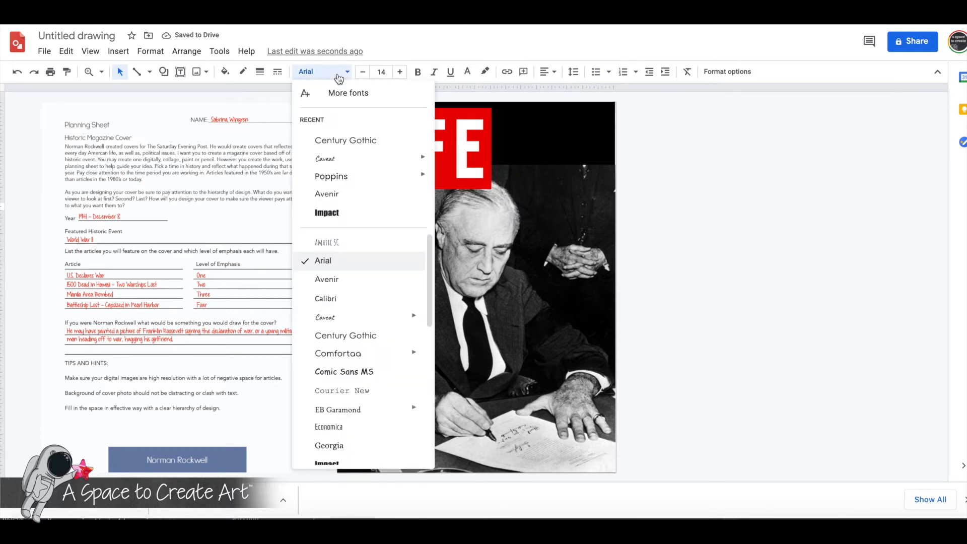
pyautogui.click(346, 140)
pyautogui.click(416, 73)
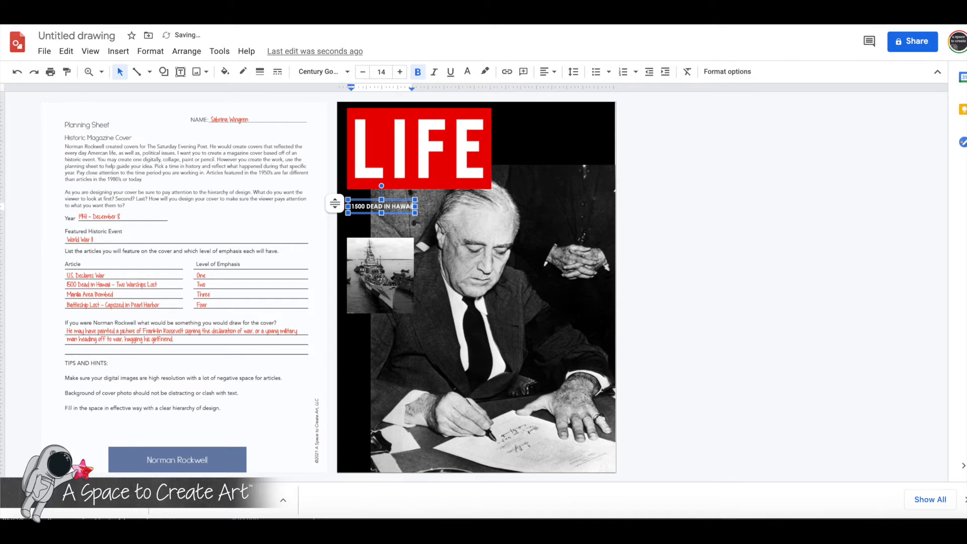
pyautogui.write('I')
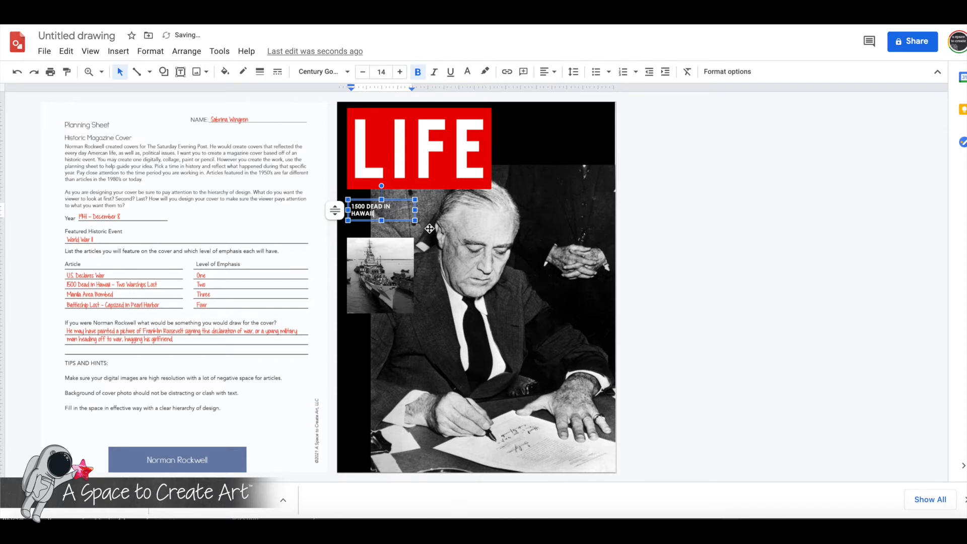
# Set the font size of the whole "1500 DEAD IN HAWAII" headline to 22.
pyautogui.hotkey('ctrl', 'a')
pyautogui.click(400, 72)
pyautogui.click(400, 72)
pyautogui.click(400, 72)
pyautogui.click(400, 73)
pyautogui.click(400, 72)
pyautogui.click(400, 72)
pyautogui.click(400, 72)
pyautogui.click(400, 72)
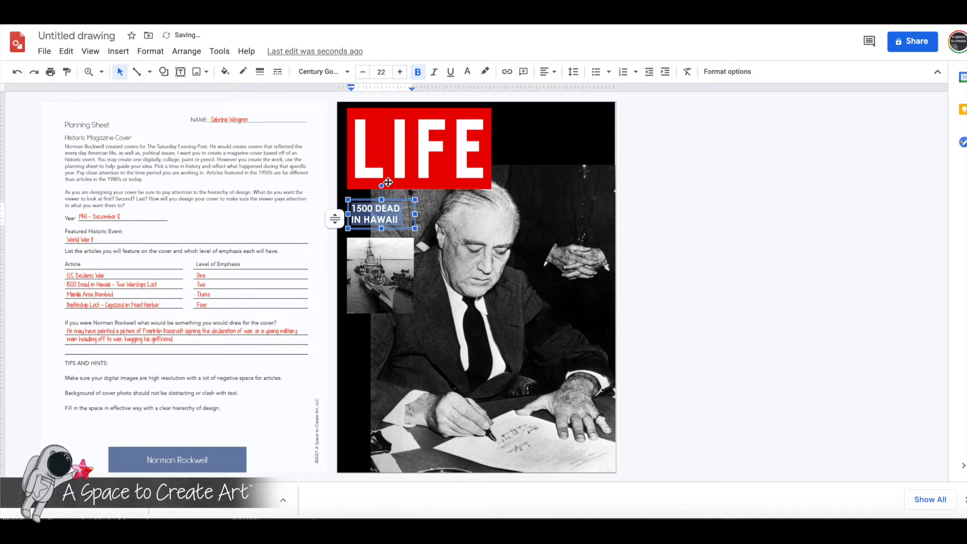
pyautogui.click(659, 270)
# Nudge the headline slightly up and the warship photo slightly down to widen the gap between them.
pyautogui.click(398, 217)
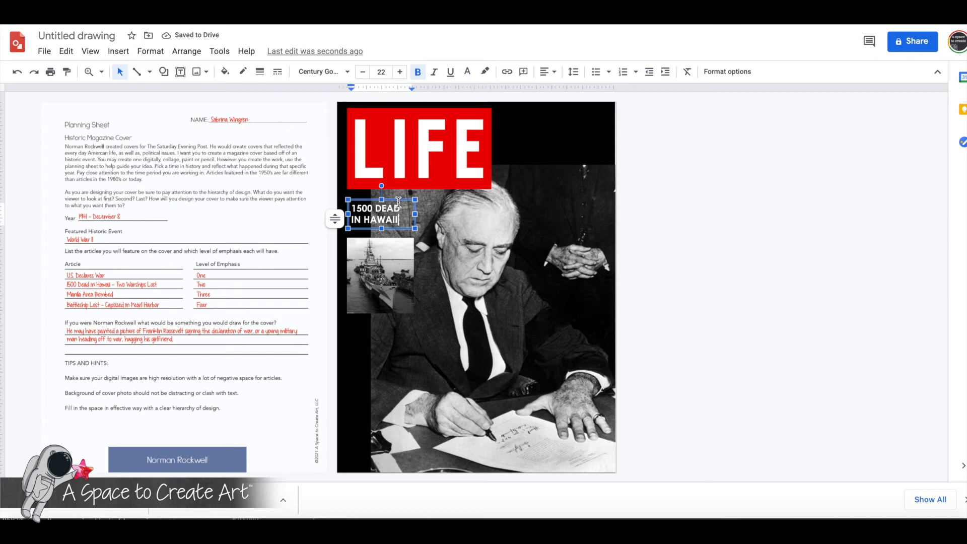
pyautogui.moveTo(398, 201); pyautogui.dragTo(397, 197)
pyautogui.click(379, 280)
pyautogui.moveTo(379, 280); pyautogui.dragTo(380, 285)
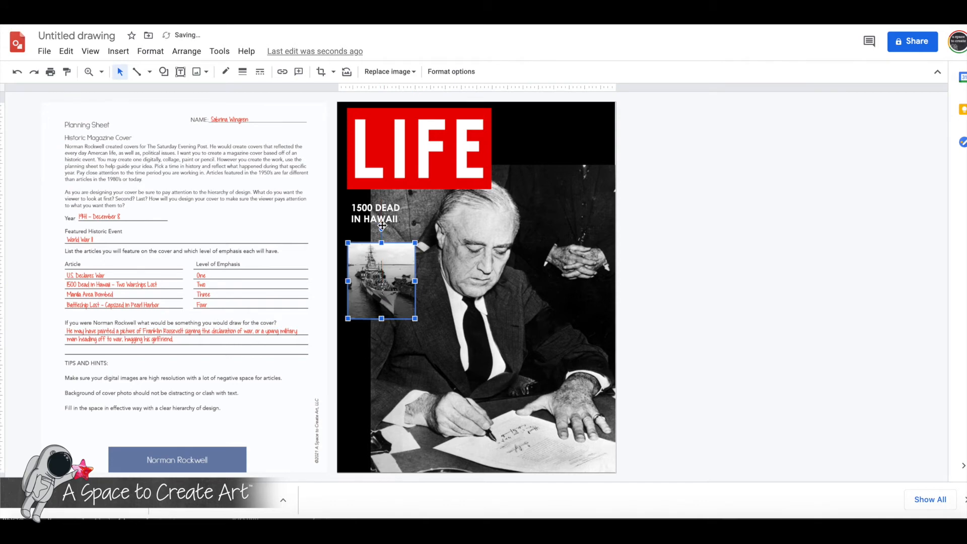
# Duplicate the "1500 DEAD IN HAWAII" headline and place the copy directly beneath the original.
pyautogui.click(388, 217)
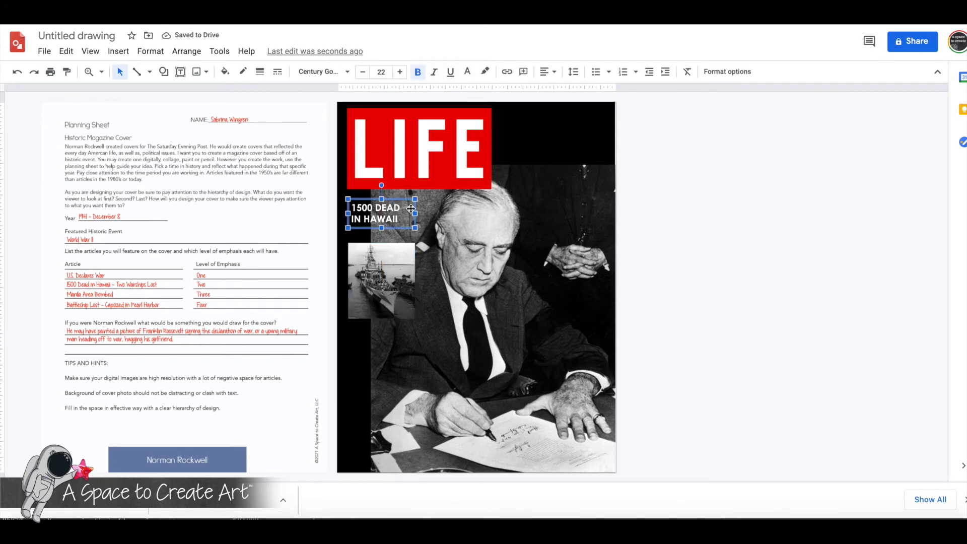
pyautogui.hotkey('ctrl', 'd')
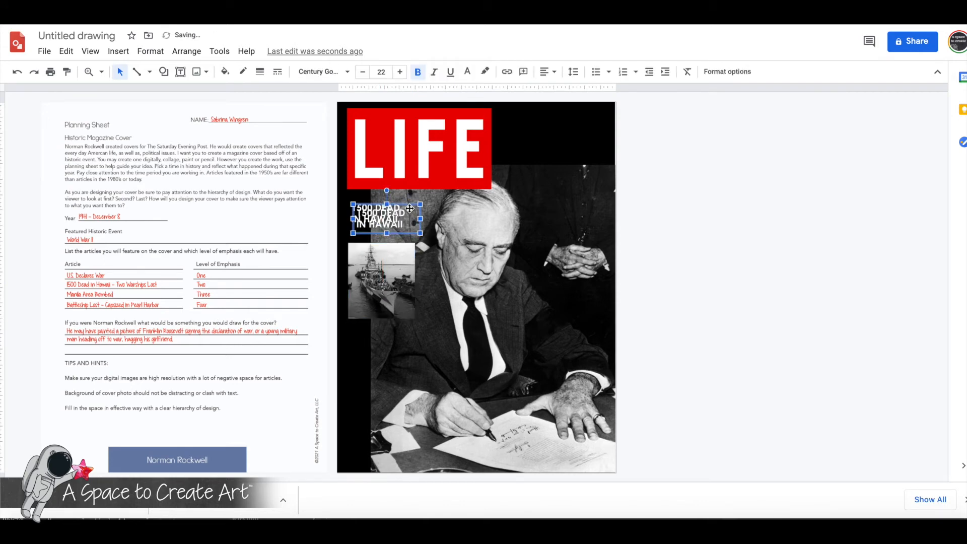
pyautogui.moveTo(408, 206); pyautogui.dragTo(404, 232)
# Make the copied text size 13 without bold, and replace its wording with "Two Warships Lost".
pyautogui.tripleClick(387, 239)
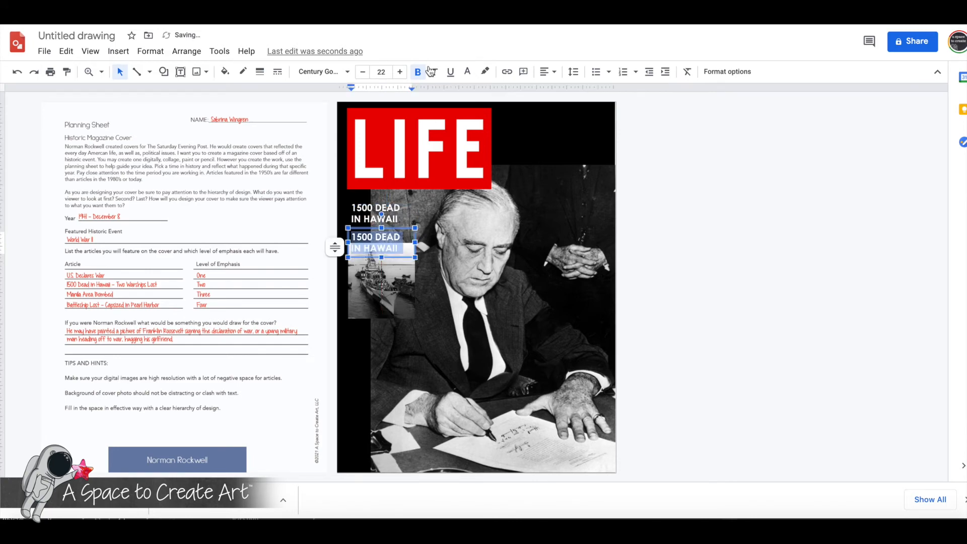
pyautogui.click(363, 72)
pyautogui.click(363, 73)
pyautogui.click(364, 74)
pyautogui.click(364, 74)
pyautogui.click(364, 73)
pyautogui.click(364, 73)
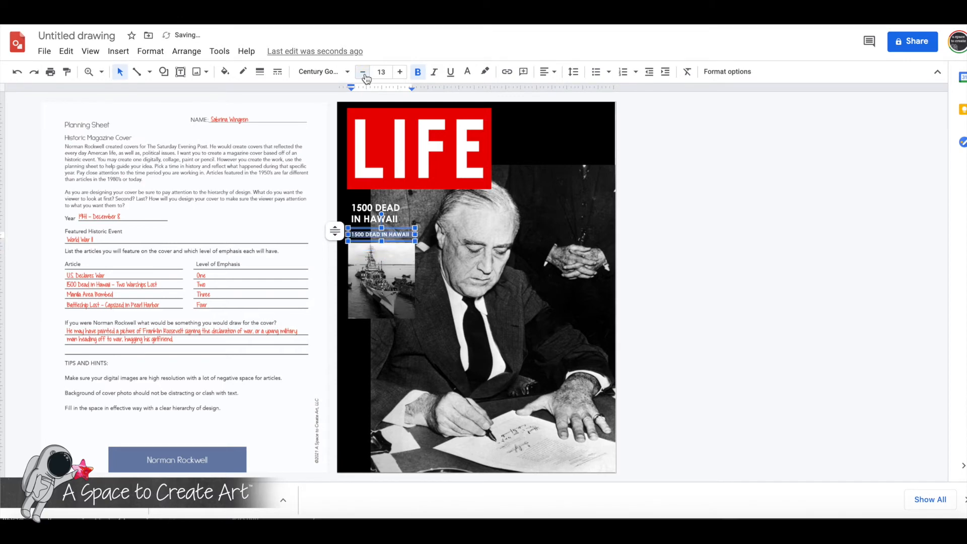
pyautogui.click(418, 75)
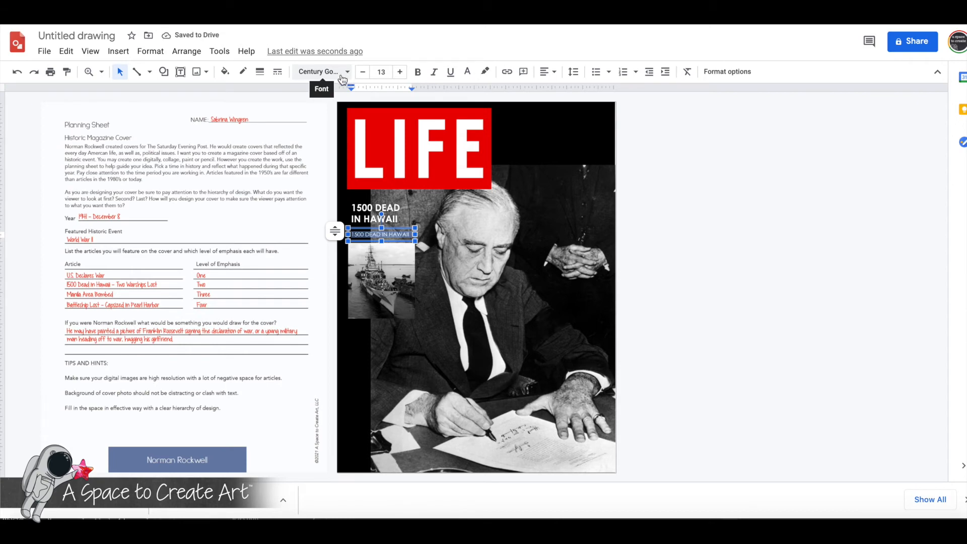
pyautogui.write('1')
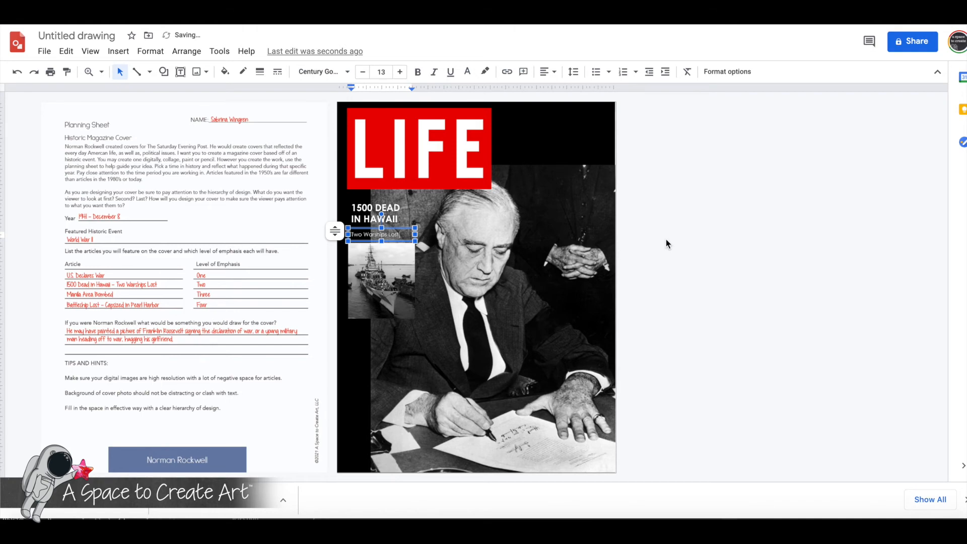
# Move the headline down close to the "Two Warships Lost" line, and shift the warship photo slightly up and right.
pyautogui.click(377, 212)
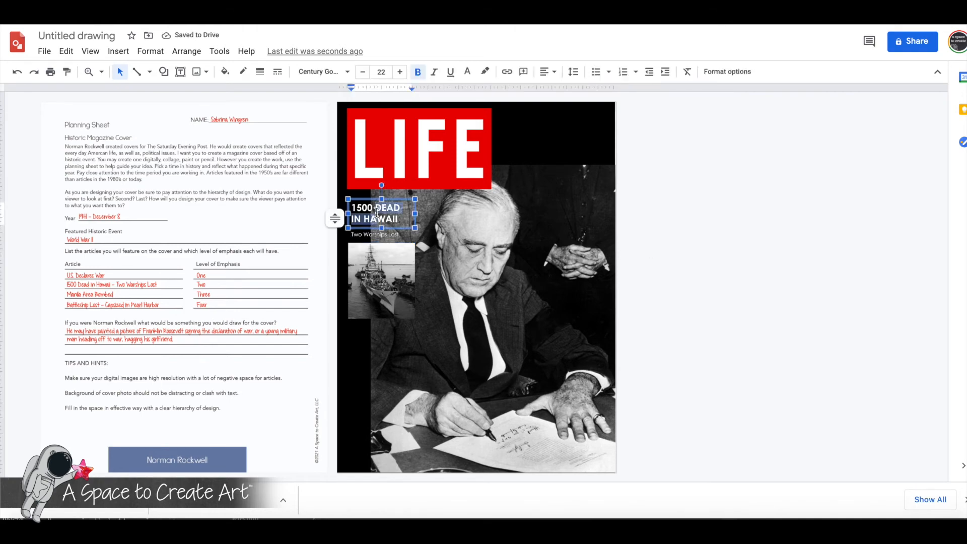
pyautogui.moveTo(368, 200); pyautogui.dragTo(369, 206)
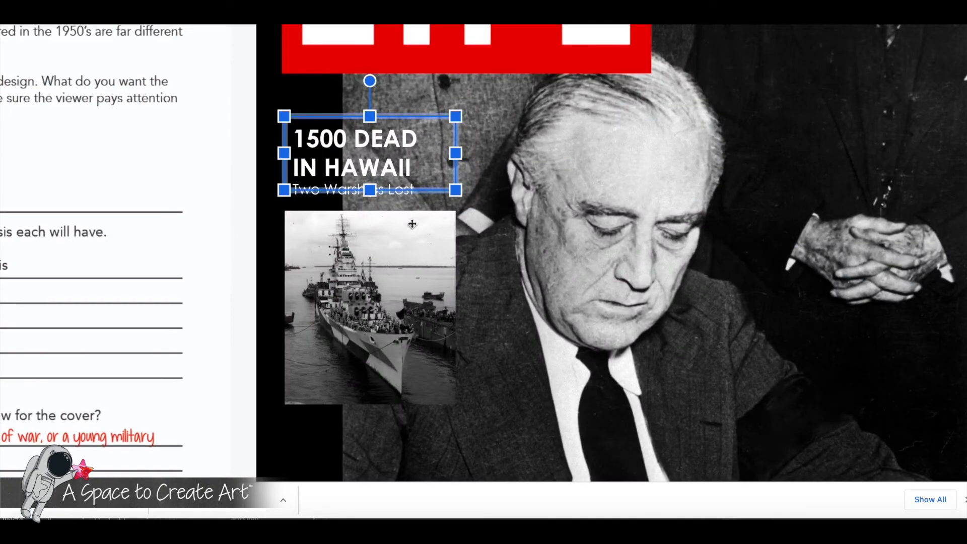
pyautogui.click(395, 248)
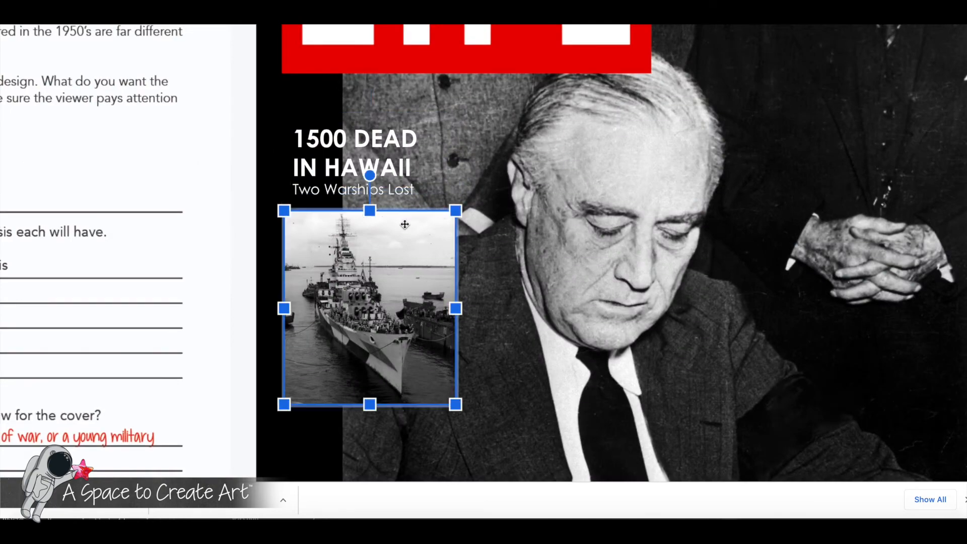
pyautogui.moveTo(400, 241); pyautogui.dragTo(404, 228)
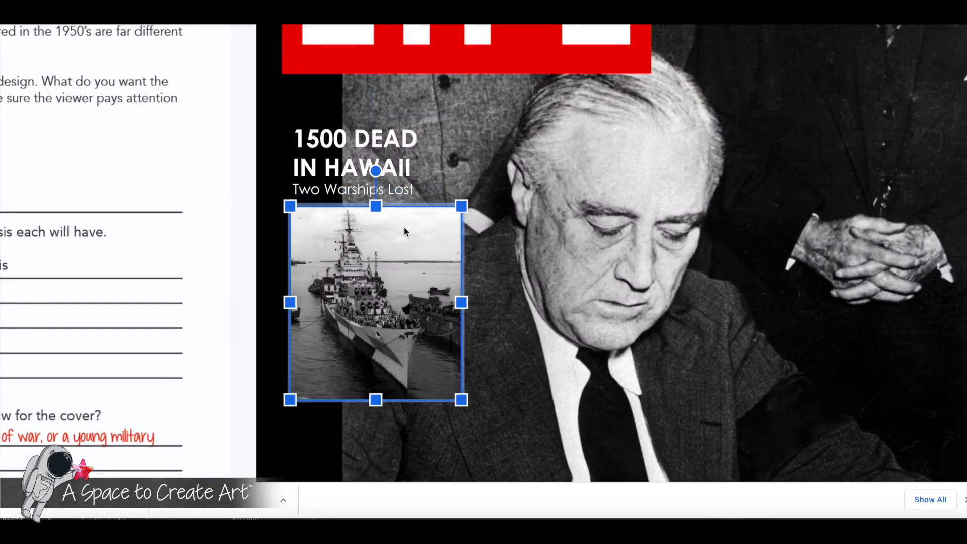
# Align the left edges of the warship photo, the "Two Warships Lost" line and the headline.
pyautogui.keyDown('shift'); pyautogui.click(336, 189); pyautogui.keyUp('shift')
pyautogui.keyDown('shift'); pyautogui.click(353, 137); pyautogui.keyUp('shift')
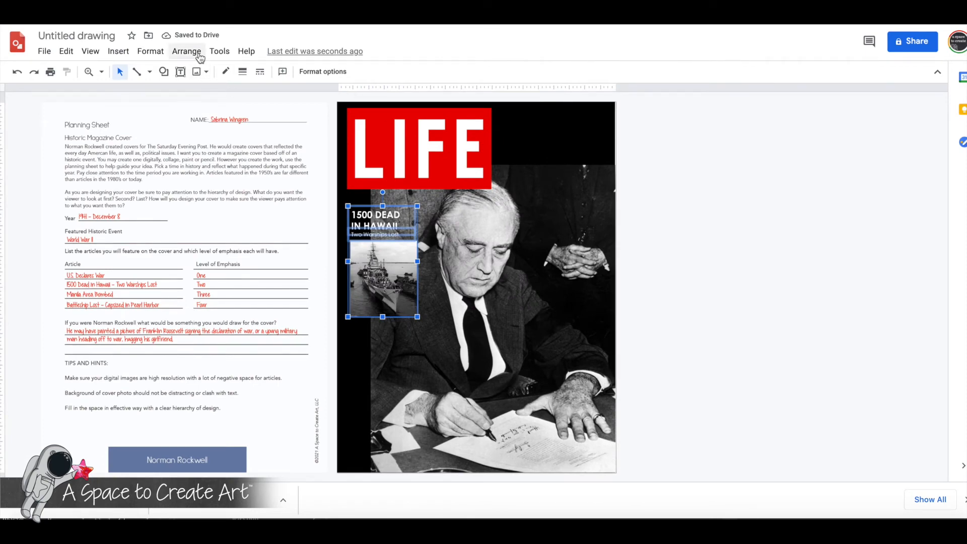
pyautogui.click(199, 54)
pyautogui.moveTo(207, 101)
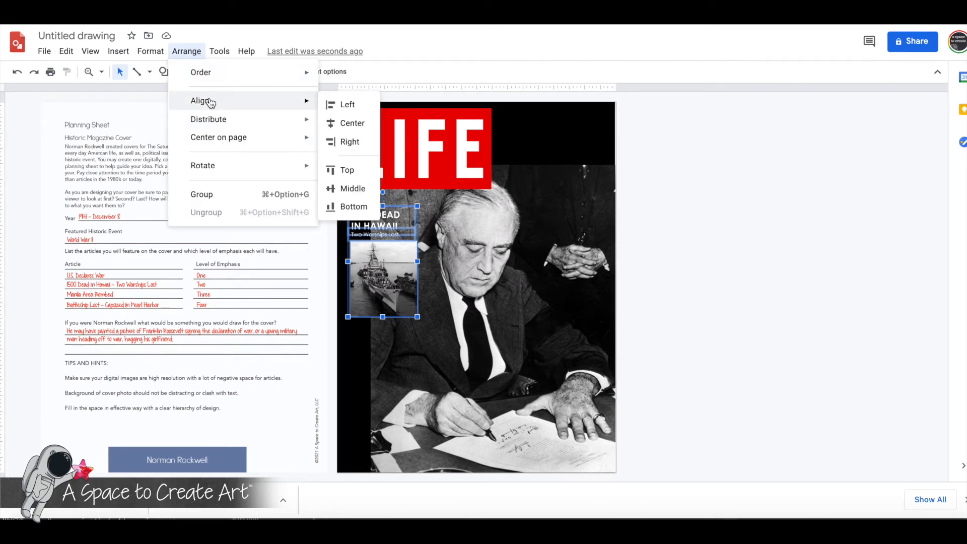
pyautogui.click(331, 110)
pyautogui.click(734, 326)
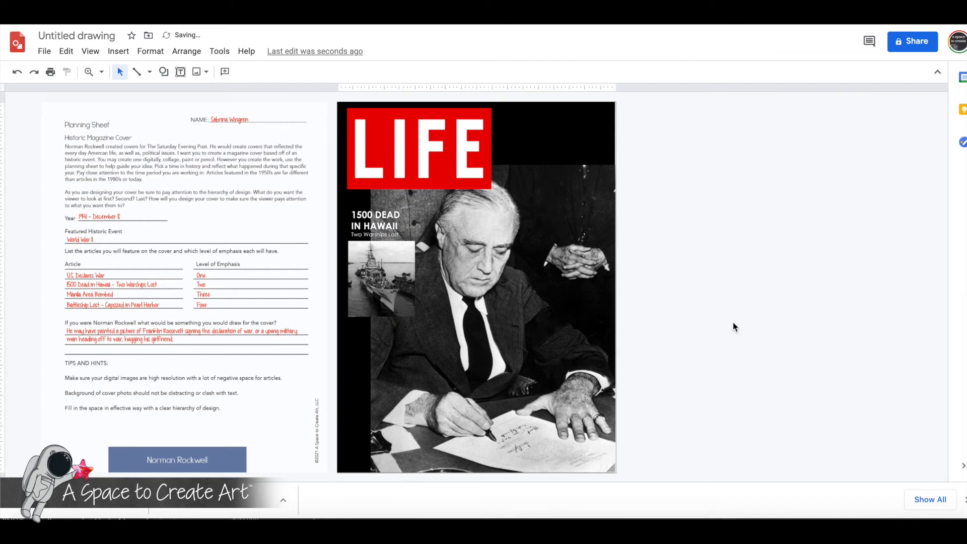
# Draw a rectangle slightly larger than the warship photo directly over it and fill it with red.
pyautogui.click(395, 291)
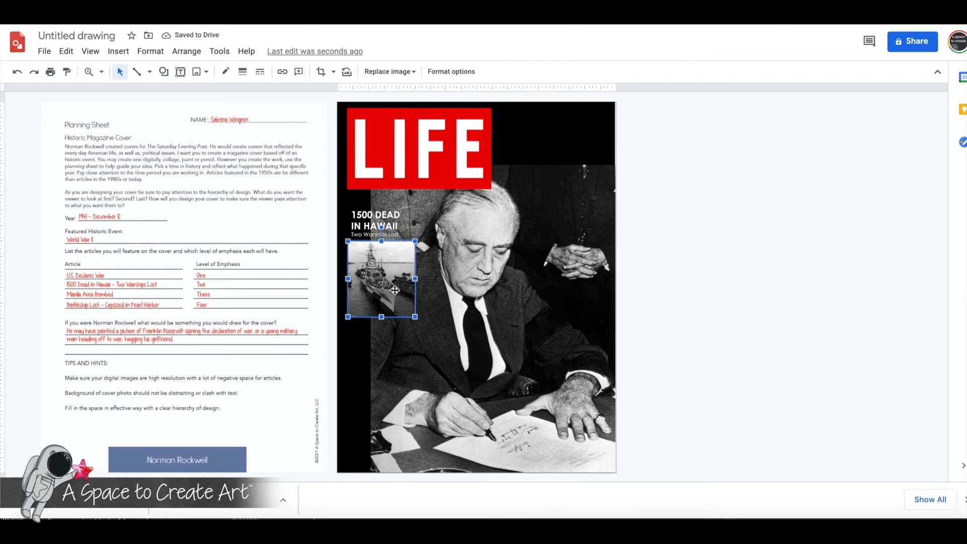
pyautogui.click(164, 71)
pyautogui.click(257, 98)
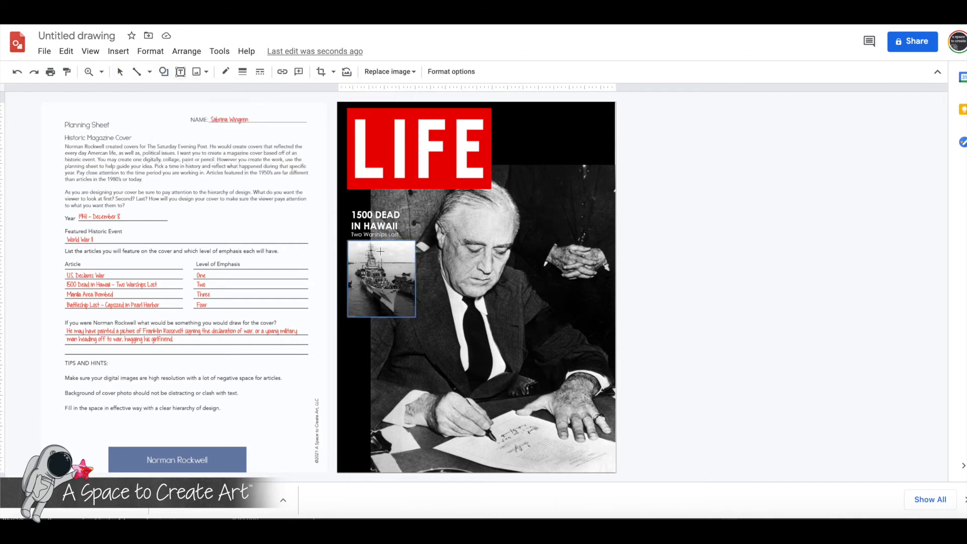
pyautogui.moveTo(345, 238); pyautogui.dragTo(418, 321)
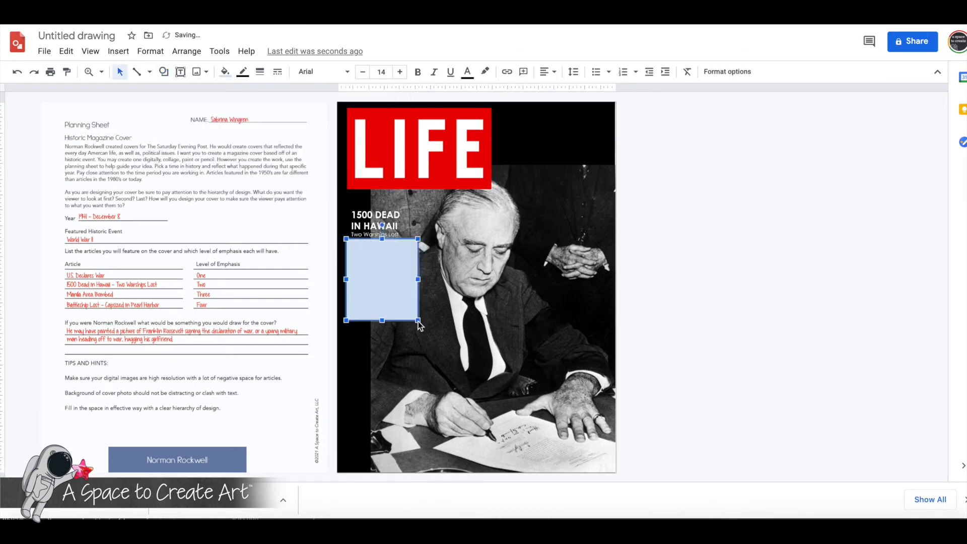
pyautogui.click(468, 71)
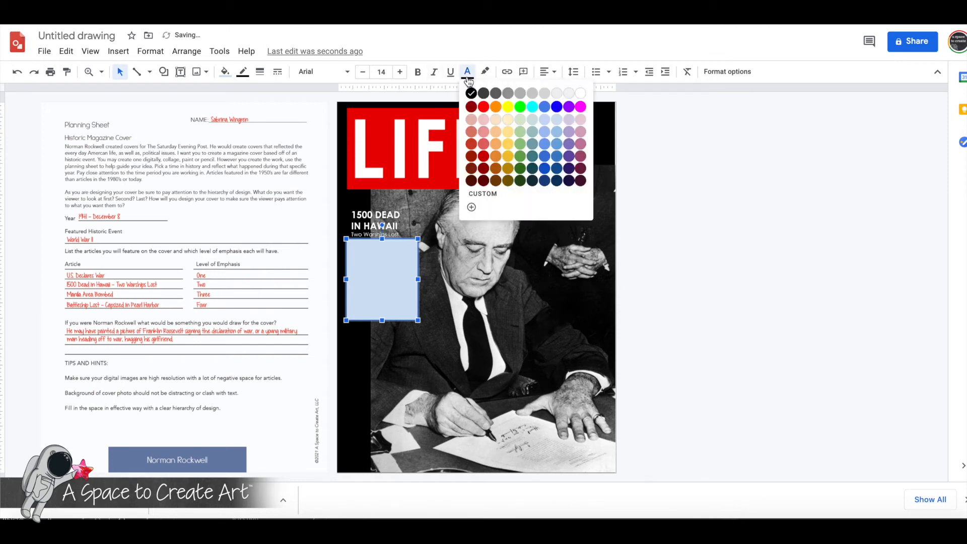
pyautogui.click(483, 107)
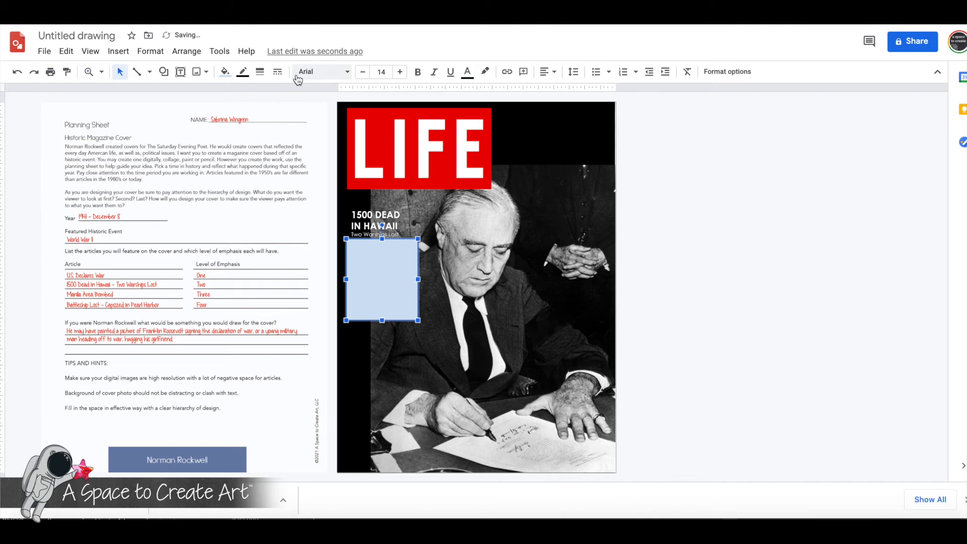
pyautogui.click(225, 72)
pyautogui.click(241, 147)
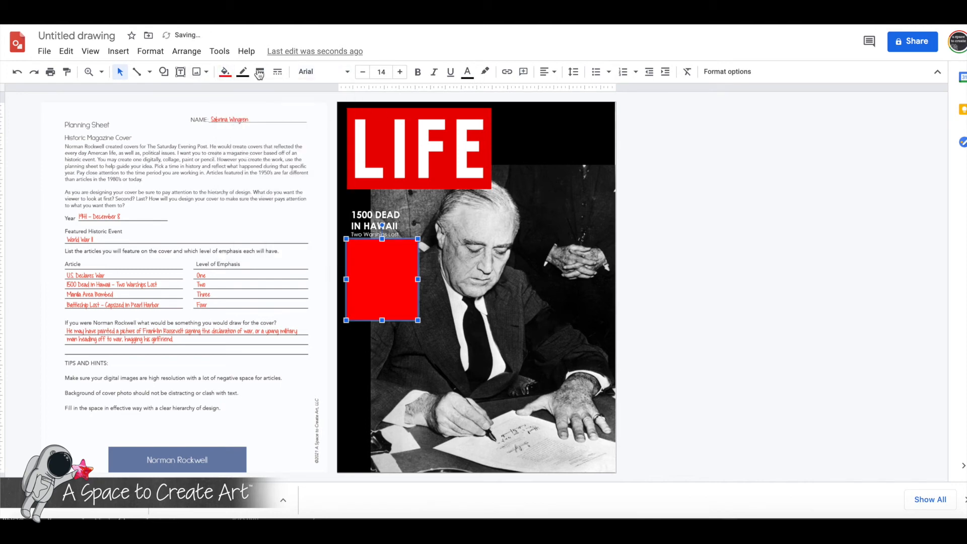
# Send the red rectangle backward two levels in the stacking order.
pyautogui.click(186, 51)
pyautogui.moveTo(210, 83)
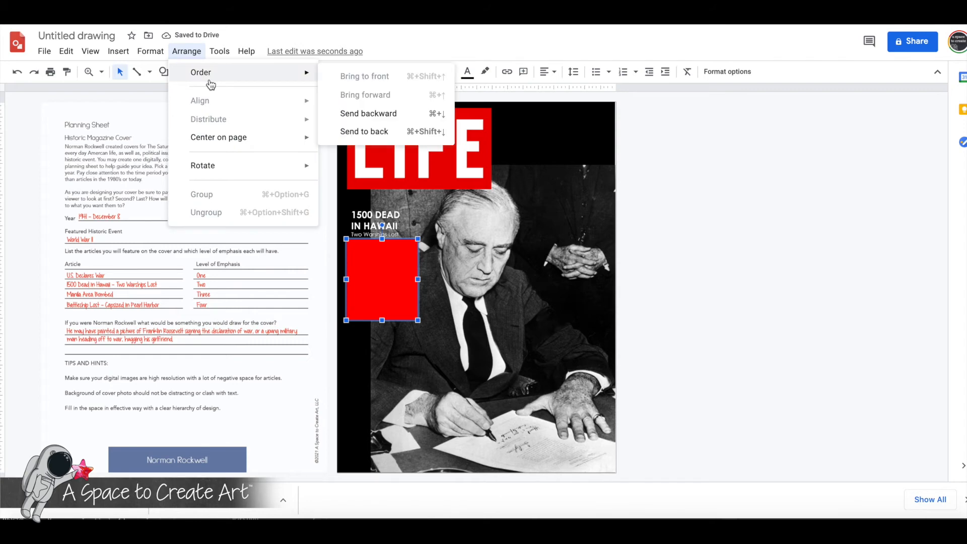
pyautogui.click(414, 114)
pyautogui.click(186, 51)
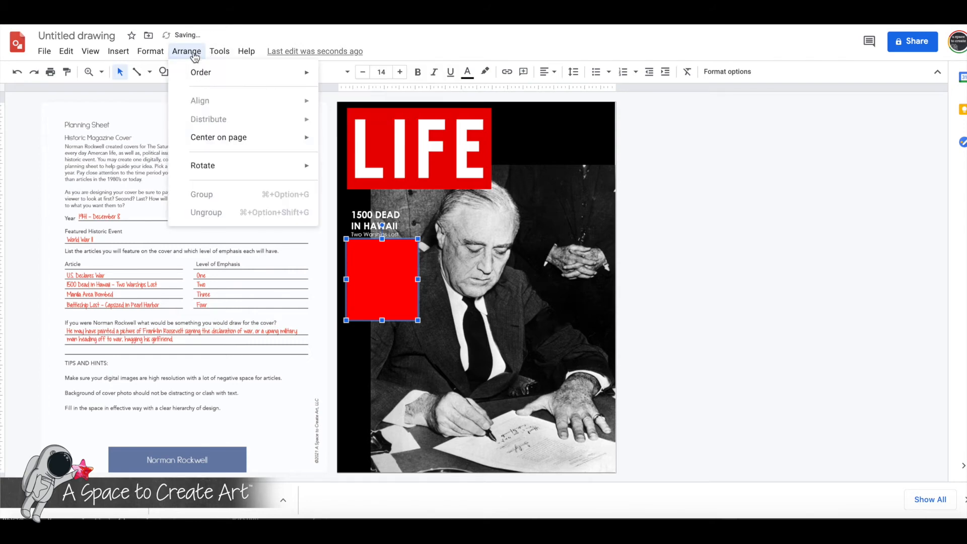
pyautogui.moveTo(225, 72)
pyautogui.click(365, 114)
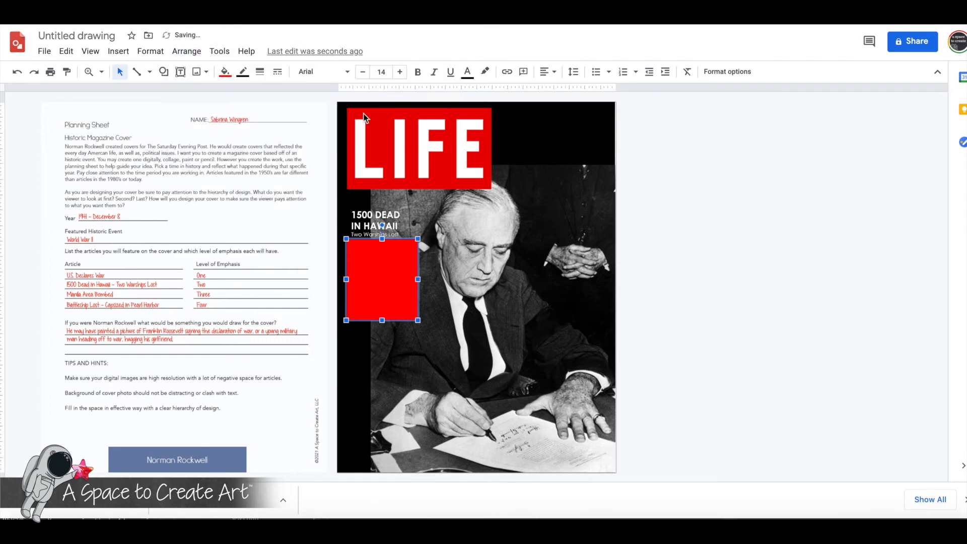
# Send the Roosevelt photo and the black background to the back, behind the red rectangle and the warship photo.
pyautogui.click(479, 290)
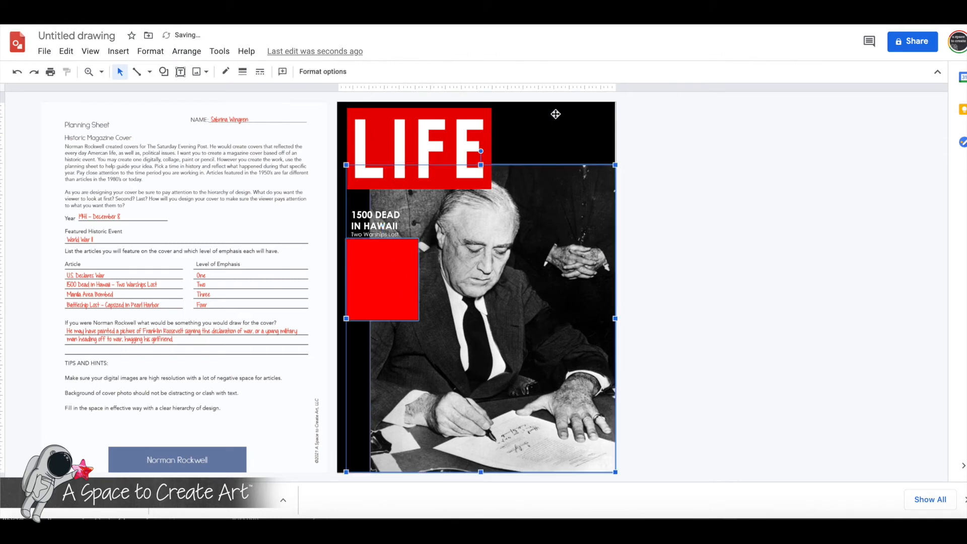
pyautogui.click(186, 51)
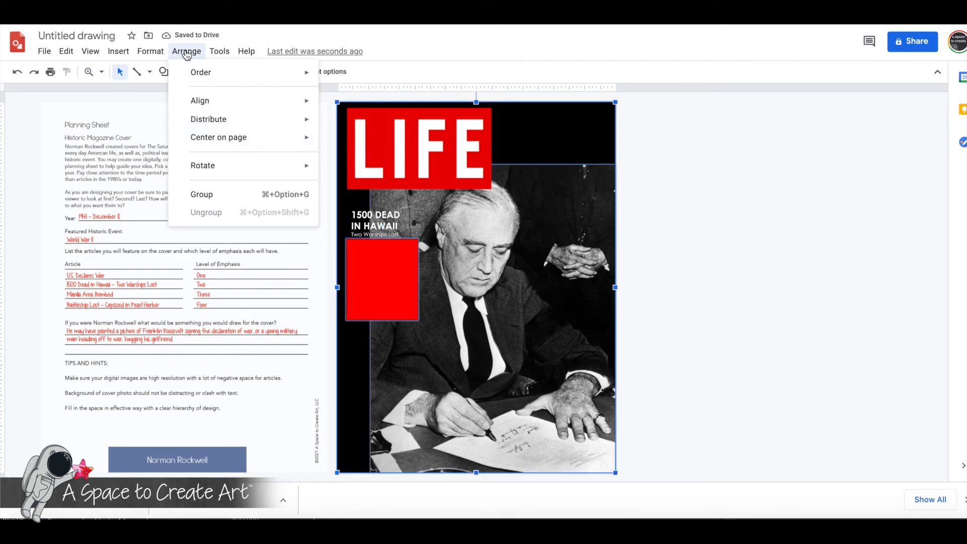
pyautogui.moveTo(200, 72)
pyautogui.click(355, 132)
pyautogui.click(679, 318)
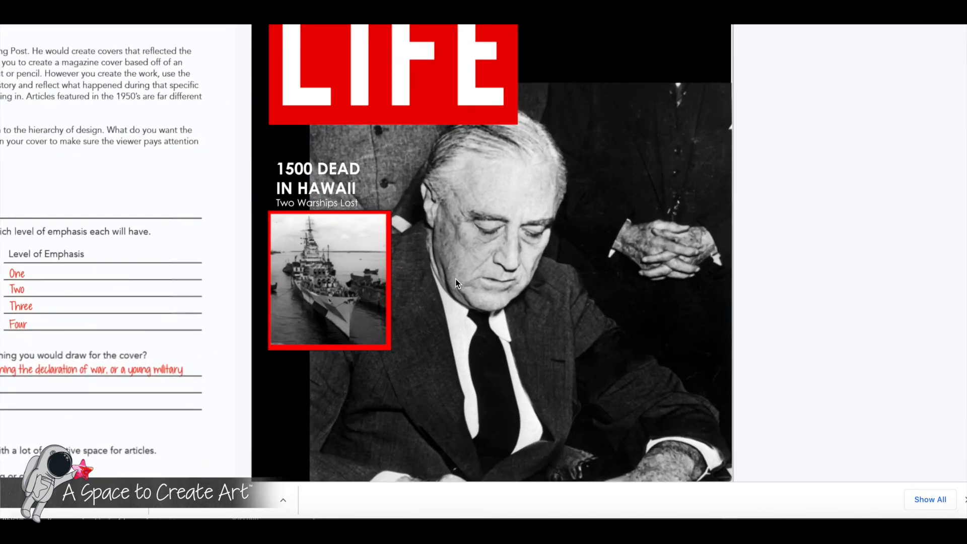
# Nudge the warship photo so it sits centred on the red rectangle with an even border all around.
pyautogui.click(370, 285)
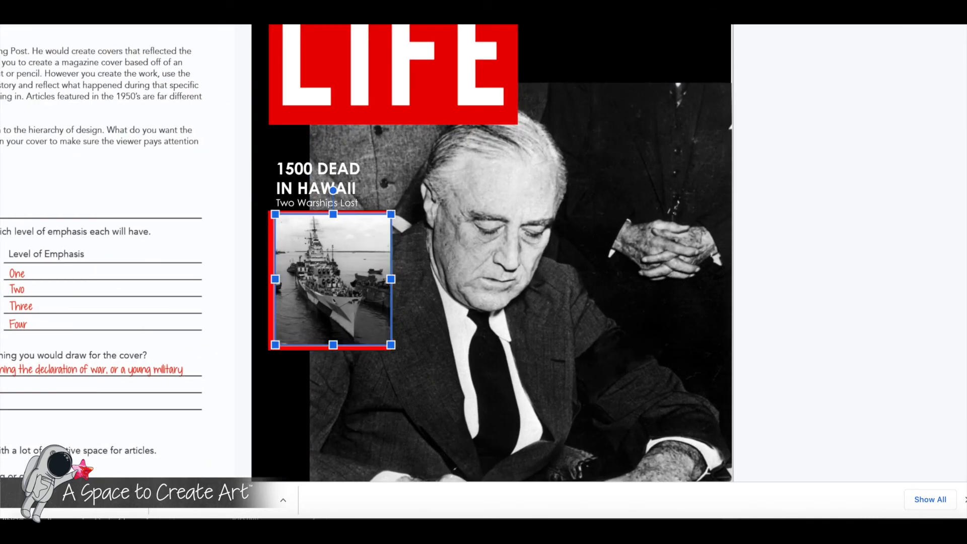
pyautogui.moveTo(319, 288); pyautogui.dragTo(322, 289)
pyautogui.click(774, 267)
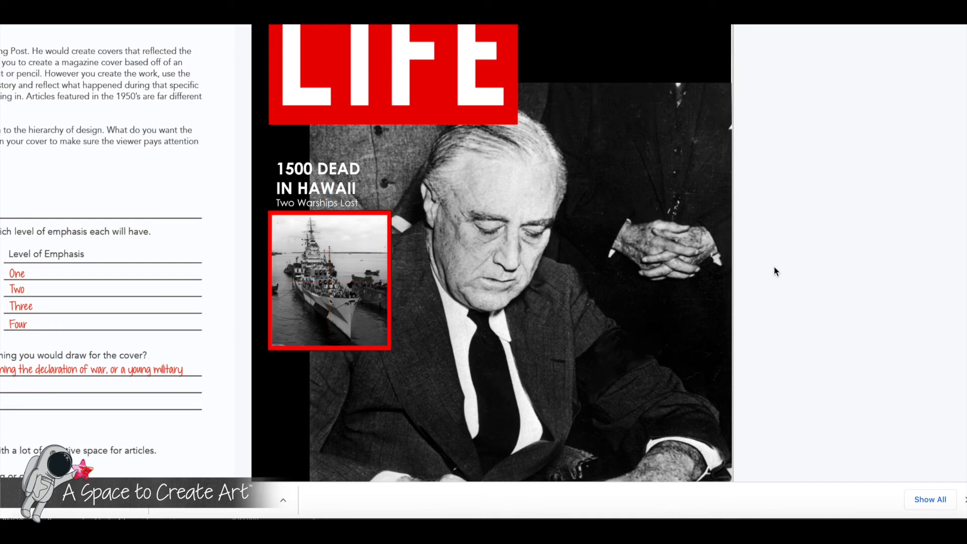
pyautogui.scroll(-2, 774, 268)
pyautogui.hscroll(-3, 775, 270)
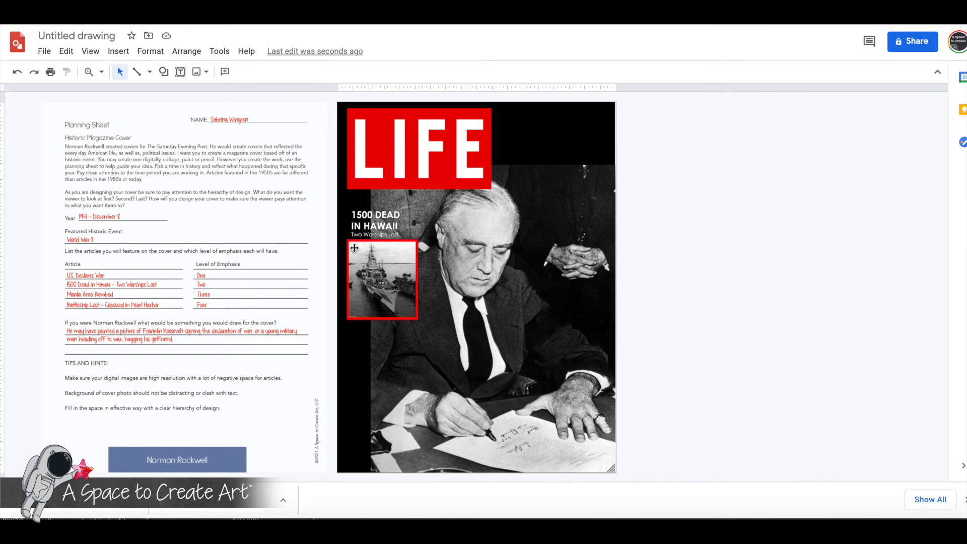
# Try to move the headline, the "Two Warships Lost" line and the warship photo down the cover without the red frame.
pyautogui.click(371, 217)
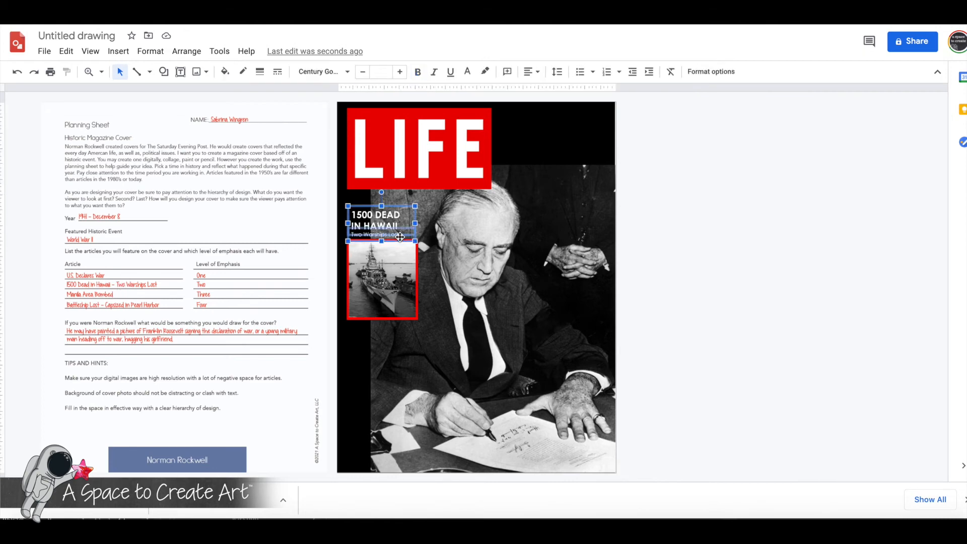
pyautogui.keyDown('shift'); pyautogui.click(397, 271); pyautogui.keyUp('shift')
pyautogui.moveTo(397, 270); pyautogui.dragTo(394, 410)
pyautogui.hotkey('ctrl', 'z')
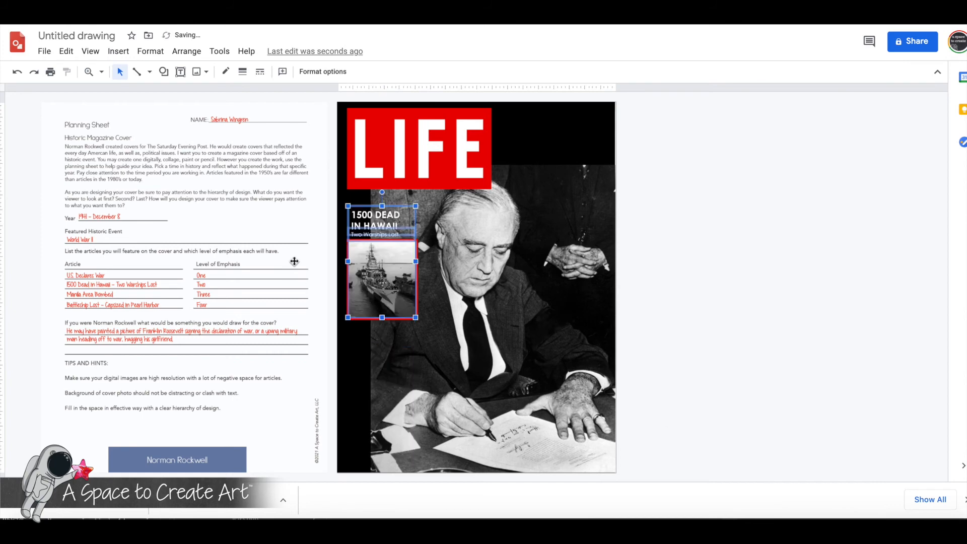
# Move the headline, the "Two Warships Lost" line, the warship photo and its red frame together to the cover's lower left corner.
pyautogui.click(328, 209)
pyautogui.click(319, 212)
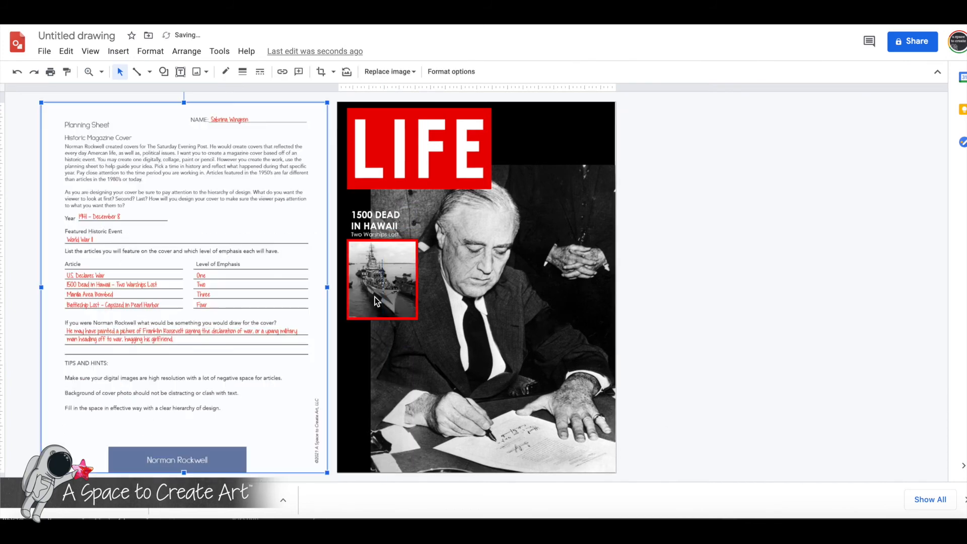
pyautogui.click(334, 213)
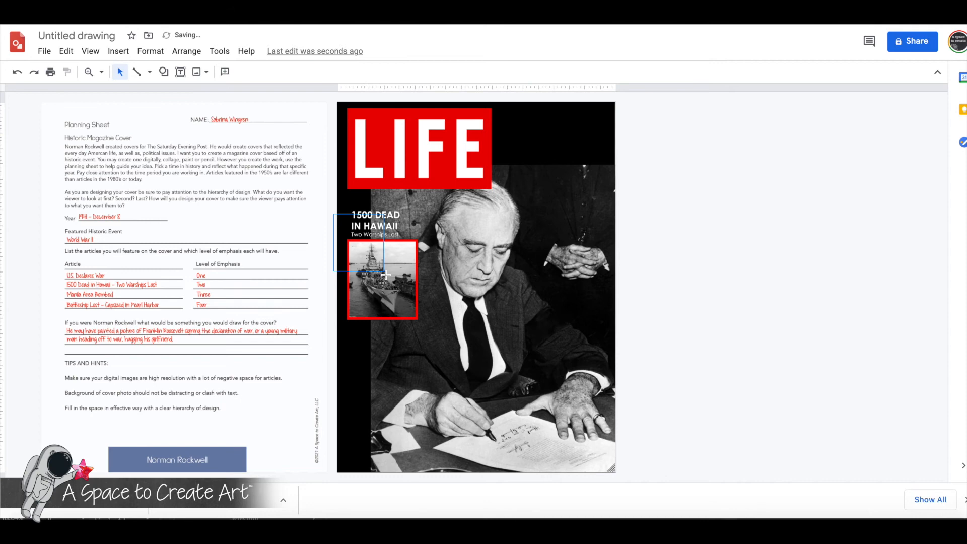
pyautogui.click(398, 311)
pyautogui.keyDown('shift'); pyautogui.click(582, 224); pyautogui.keyUp('shift')
pyautogui.keyDown('shift'); pyautogui.click(580, 134); pyautogui.keyUp('shift')
pyautogui.moveTo(381, 286); pyautogui.dragTo(385, 427)
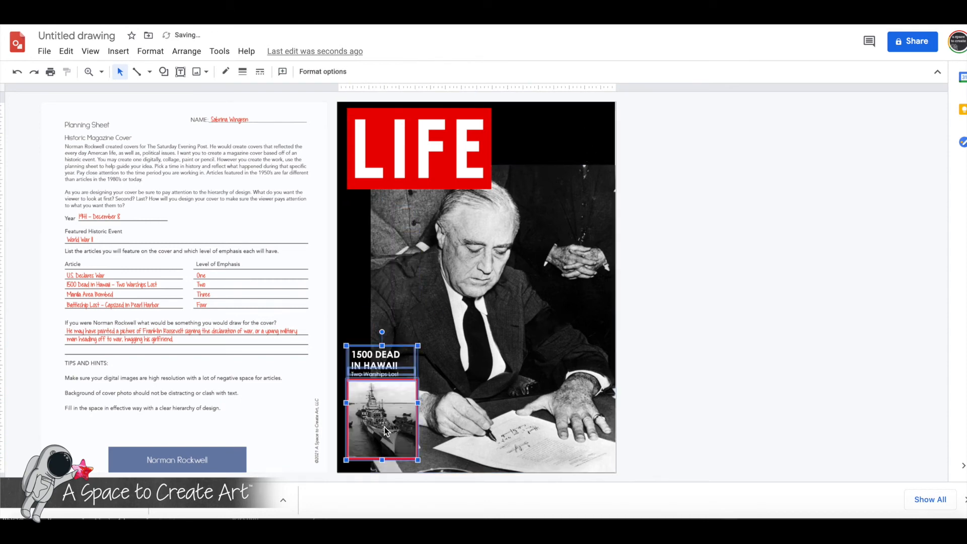
pyautogui.click(691, 291)
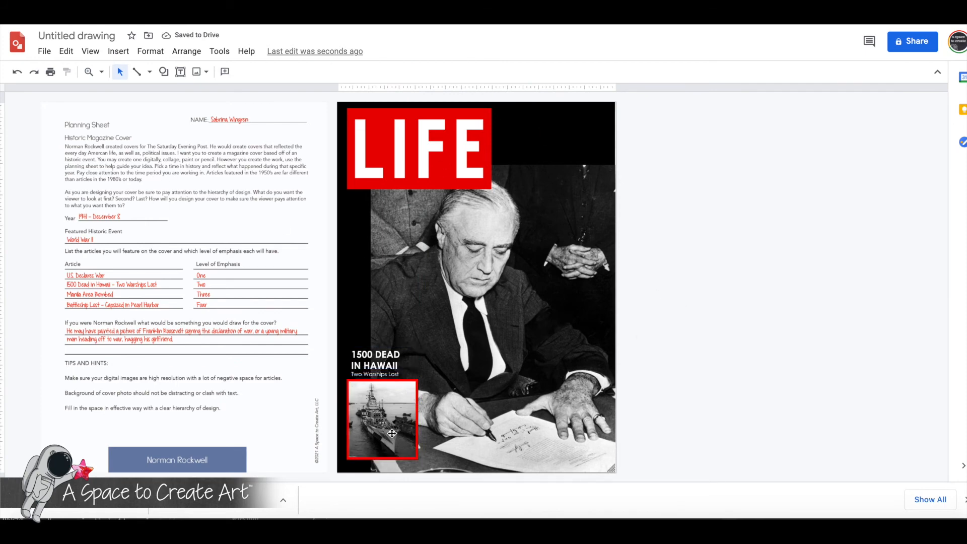
# Shift the planning sheet away from the cover, and move the headline, "Two Warships Lost" line, warship photo and red frame together to the cover's mid-height.
pyautogui.click(324, 352)
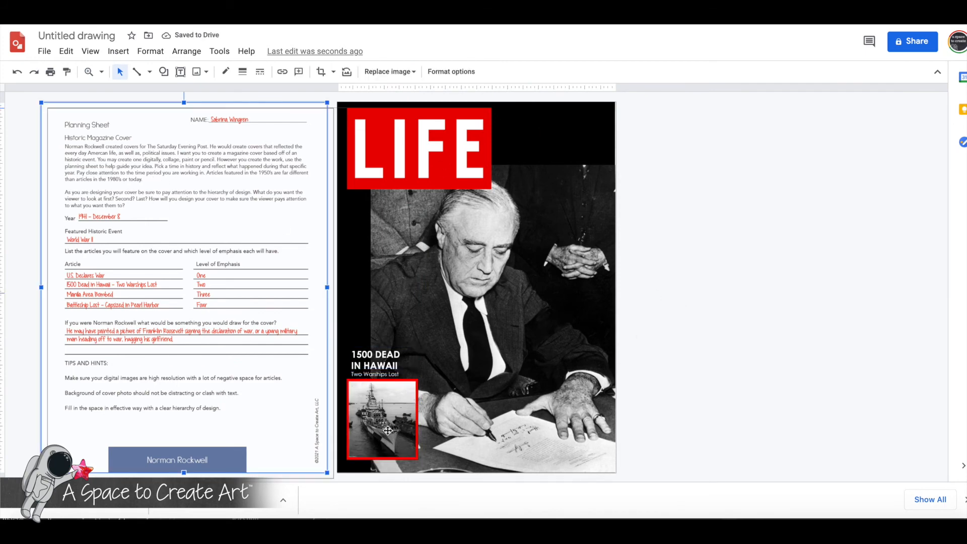
pyautogui.moveTo(298, 366); pyautogui.dragTo(392, 436)
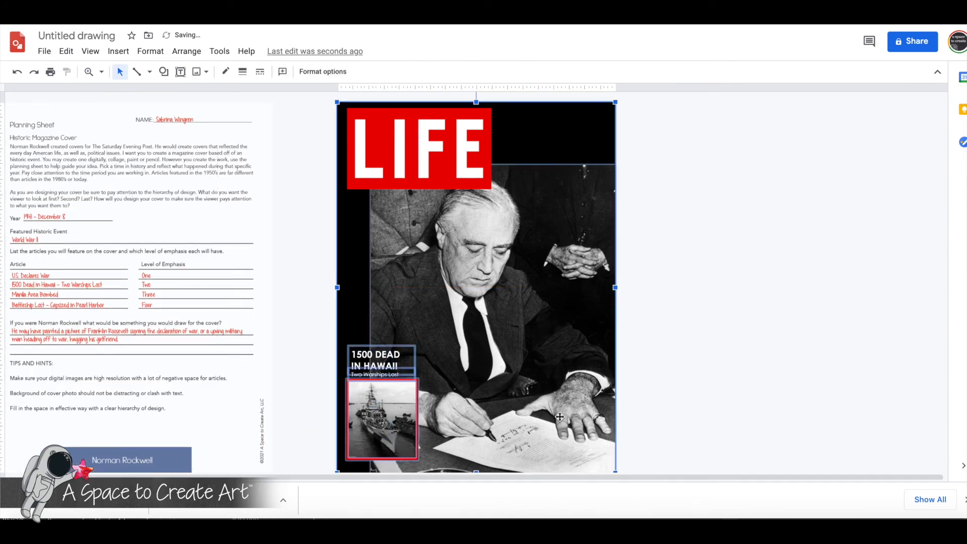
pyautogui.keyDown('shift'); pyautogui.click(354, 311); pyautogui.keyUp('shift')
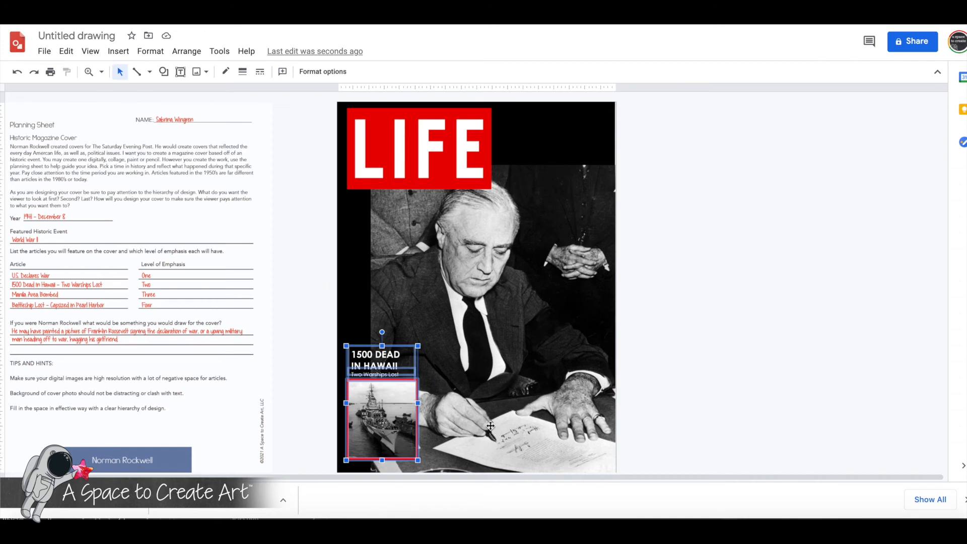
pyautogui.moveTo(386, 412); pyautogui.dragTo(385, 344)
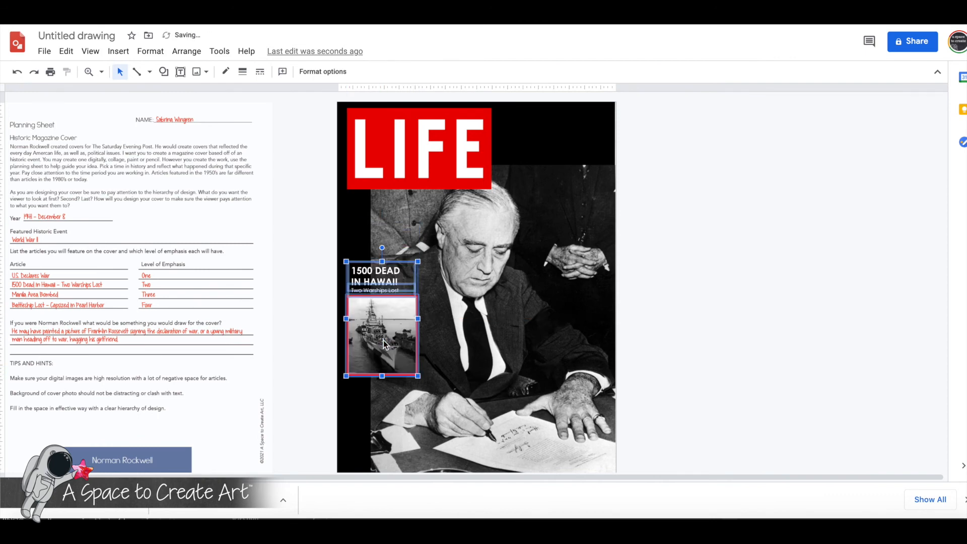
pyautogui.click(692, 388)
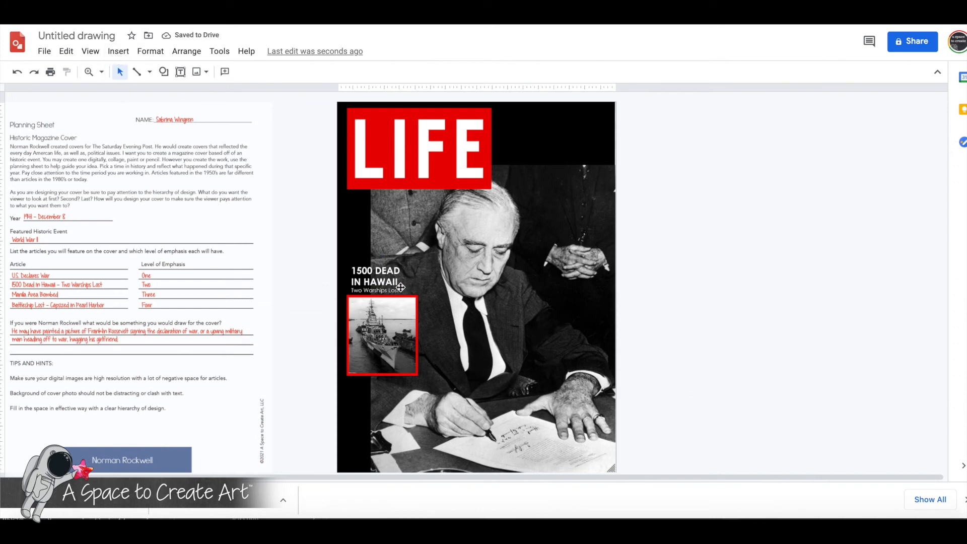
# Duplicate the "1500 DEAD IN HAWAII" headline, place the copy in the black area beside the LIFE logo, and right-align its text.
pyautogui.click(384, 276)
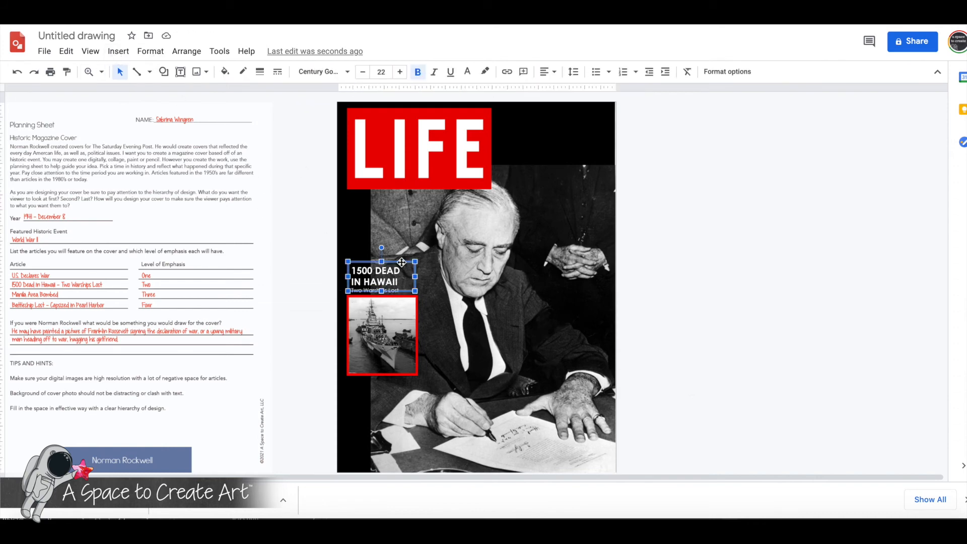
pyautogui.moveTo(401, 262); pyautogui.dragTo(406, 266)
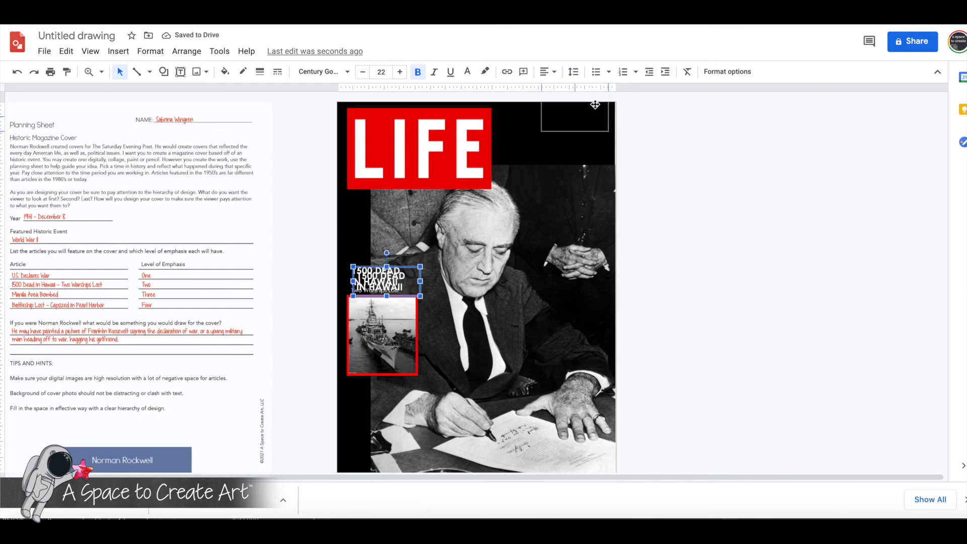
pyautogui.moveTo(593, 110); pyautogui.dragTo(592, 111)
pyautogui.tripleClick(569, 119)
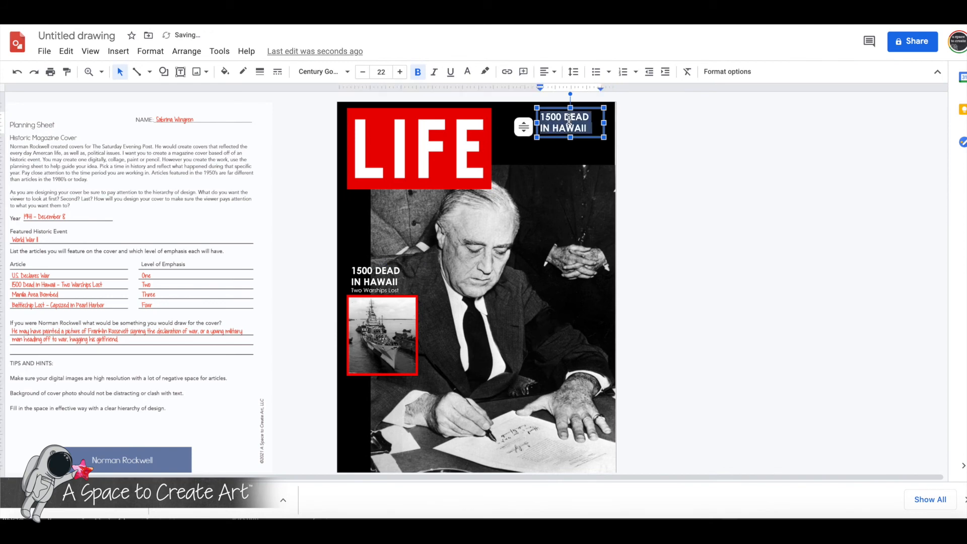
pyautogui.click(552, 75)
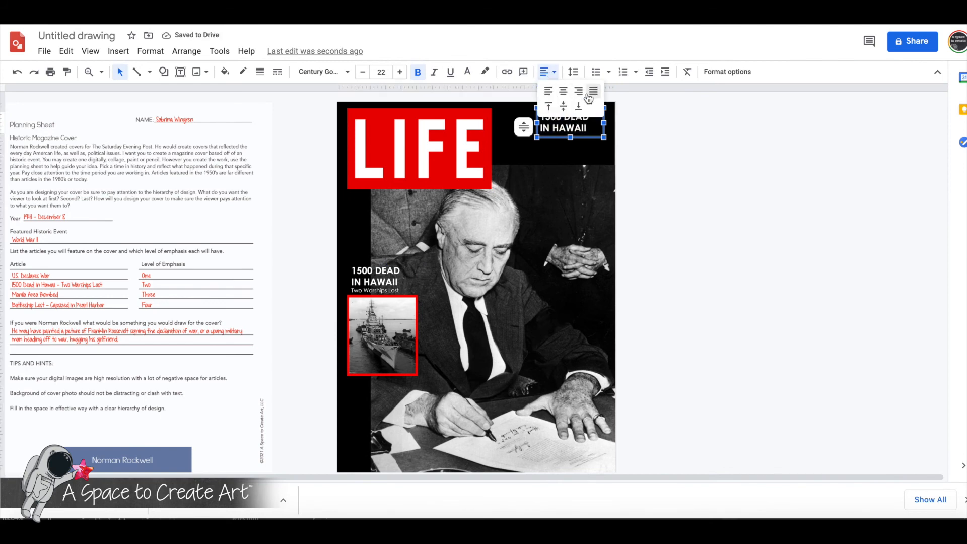
pyautogui.click(588, 99)
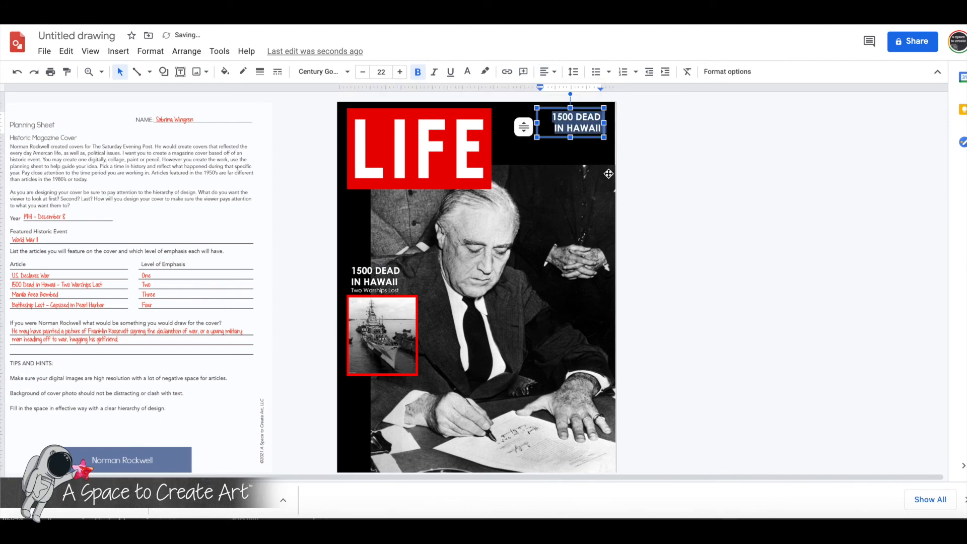
# Replace the copied headline's wording with "DECEMBER 8, 1941" and widen its text box so the date fits on one line.
pyautogui.write('dece')
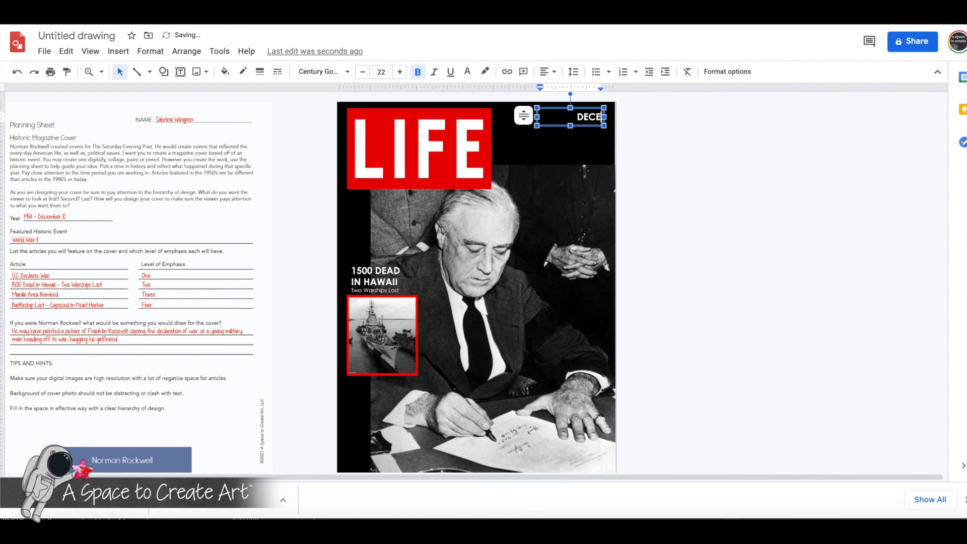
pyautogui.write('mber 8')
pyautogui.write(',')
pyautogui.write(' 1941')
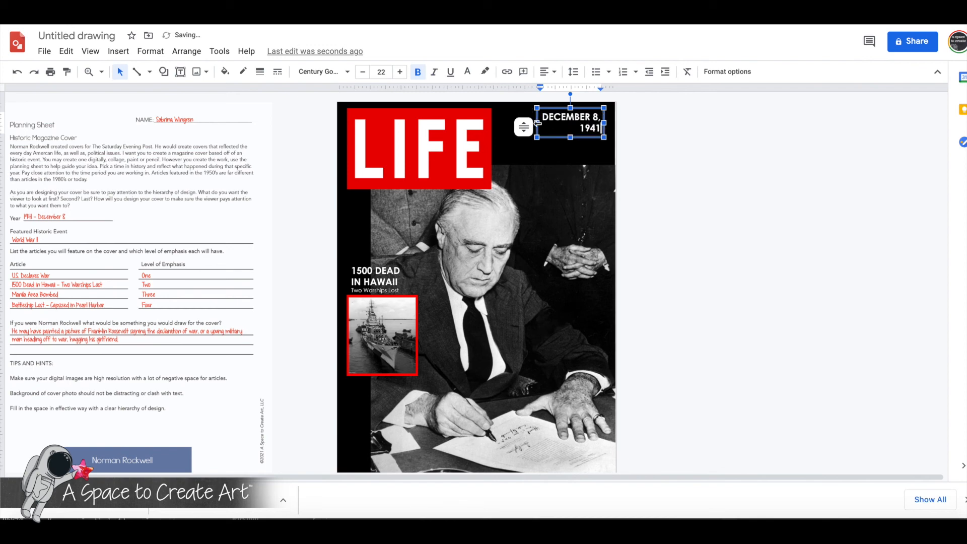
pyautogui.moveTo(537, 123); pyautogui.dragTo(486, 123)
pyautogui.click(664, 177)
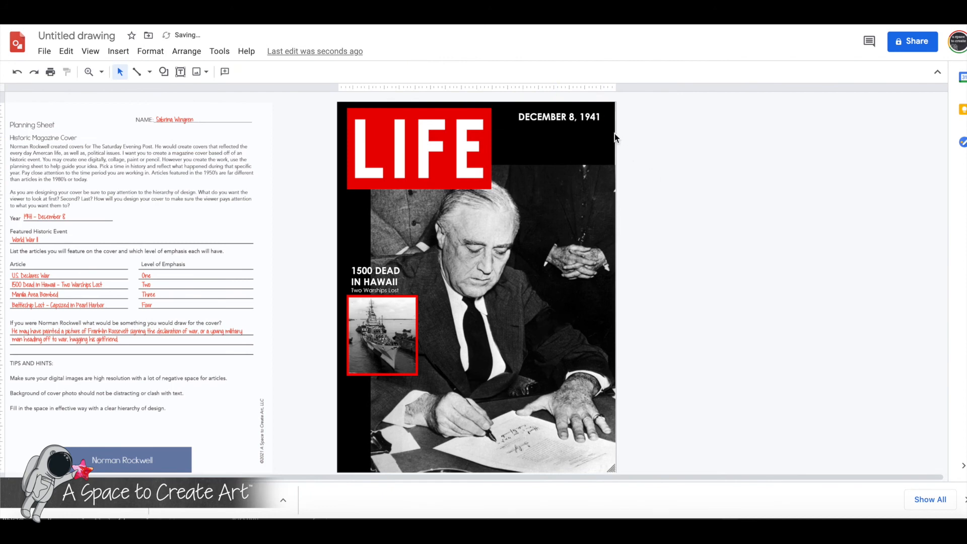
# Remove the bold formatting from the "DECEMBER 8, 1941" date and reduce its font size by about eight points.
pyautogui.tripleClick(575, 116)
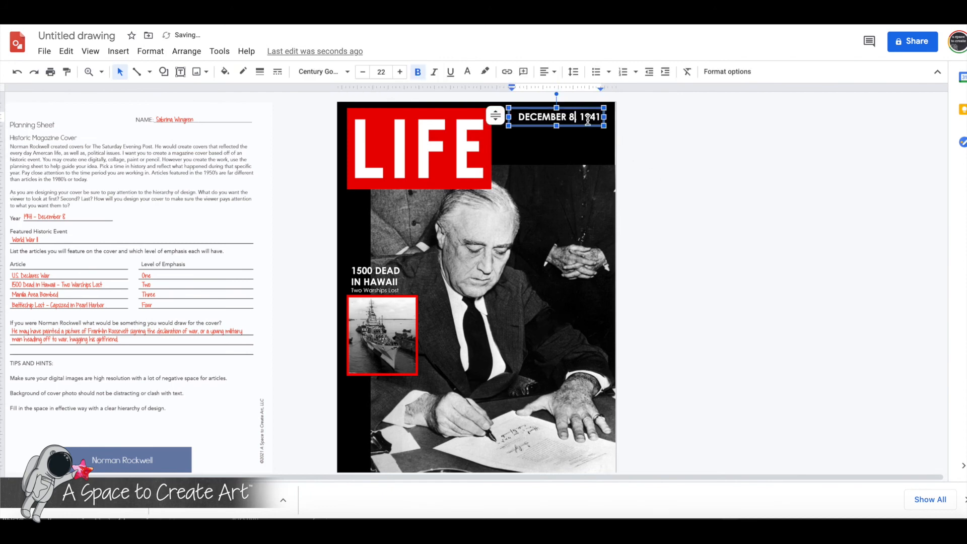
pyautogui.click(416, 74)
pyautogui.click(364, 73)
pyautogui.click(364, 73)
pyautogui.click(364, 73)
pyautogui.click(363, 73)
pyautogui.click(364, 73)
pyautogui.click(364, 73)
pyautogui.click(363, 73)
pyautogui.click(364, 73)
pyautogui.click(709, 194)
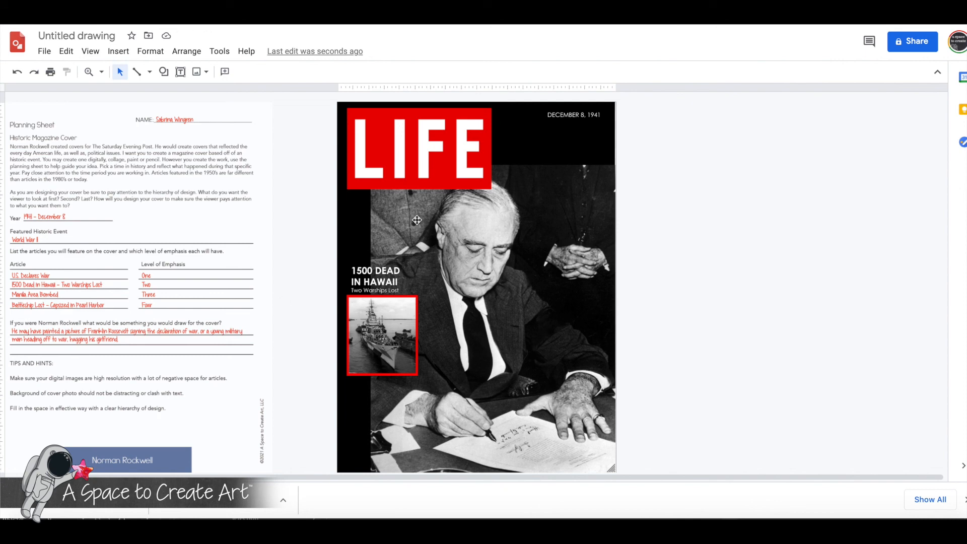
# Try to enlarge the main signing photo so it spans the cover's full width, and undo the resize.
pyautogui.click(463, 324)
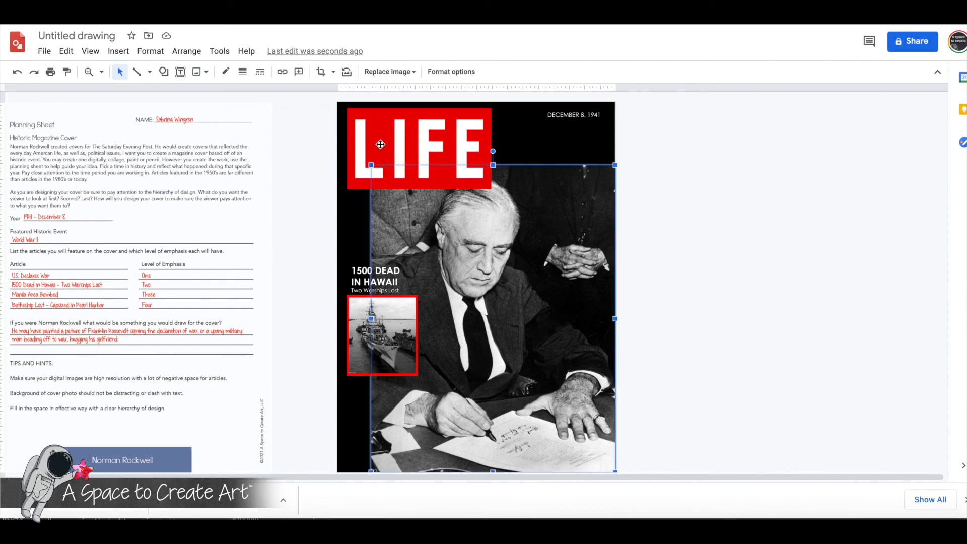
pyautogui.moveTo(370, 163); pyautogui.dragTo(338, 139)
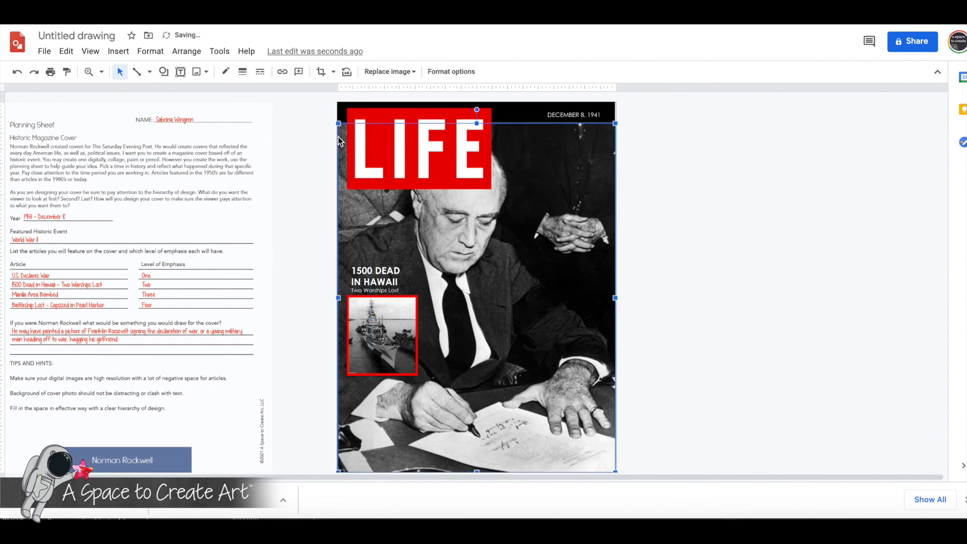
pyautogui.hotkey('ctrl', 'z')
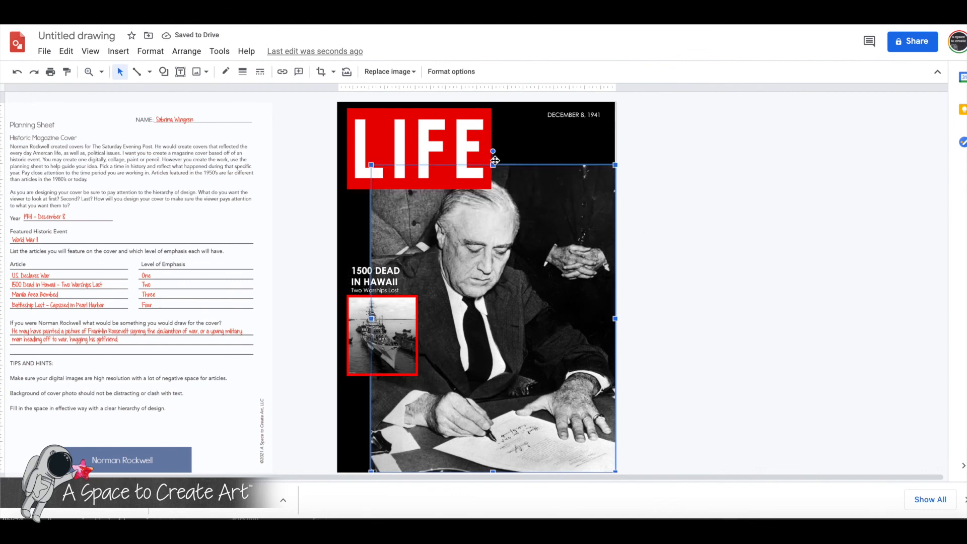
pyautogui.click(634, 387)
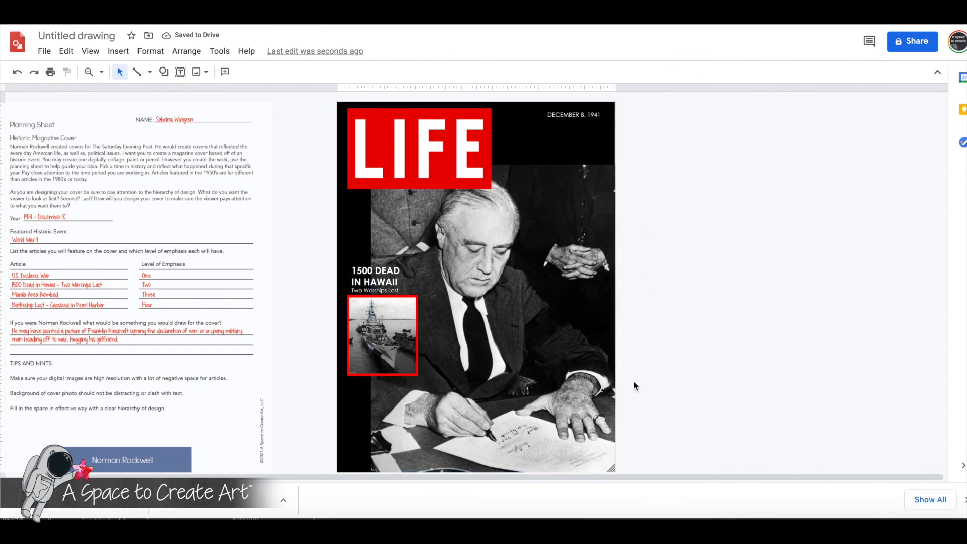
pyautogui.click(520, 412)
pyautogui.click(676, 272)
pyautogui.click(95, 294)
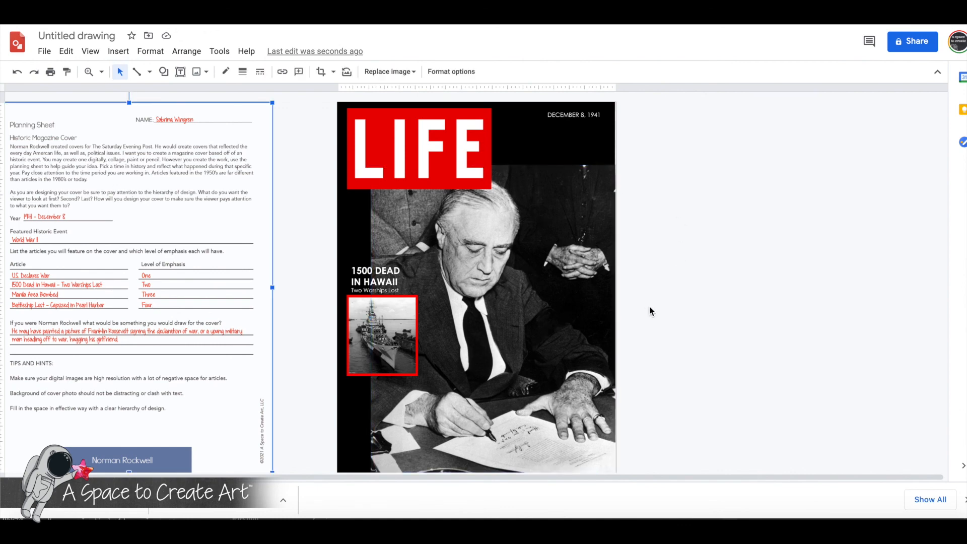
pyautogui.click(538, 332)
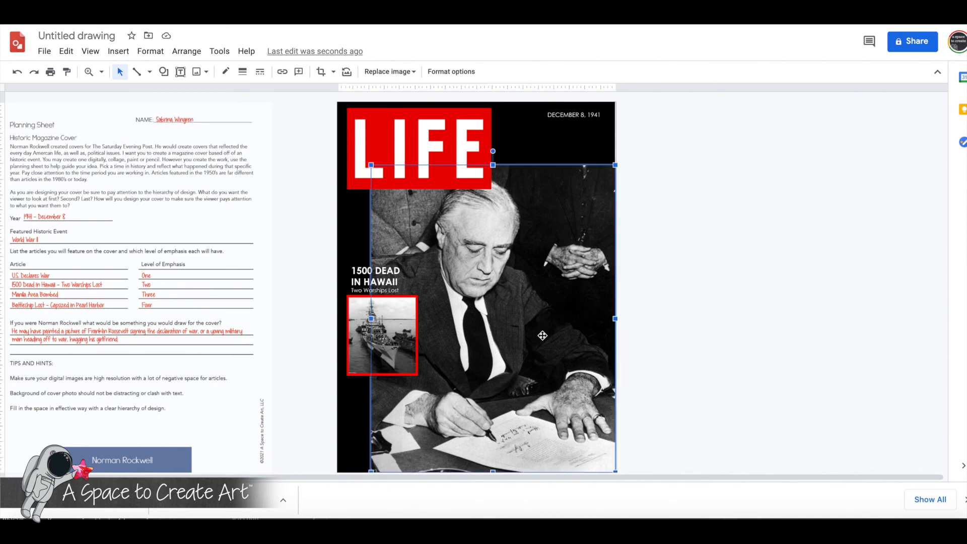
pyautogui.click(689, 271)
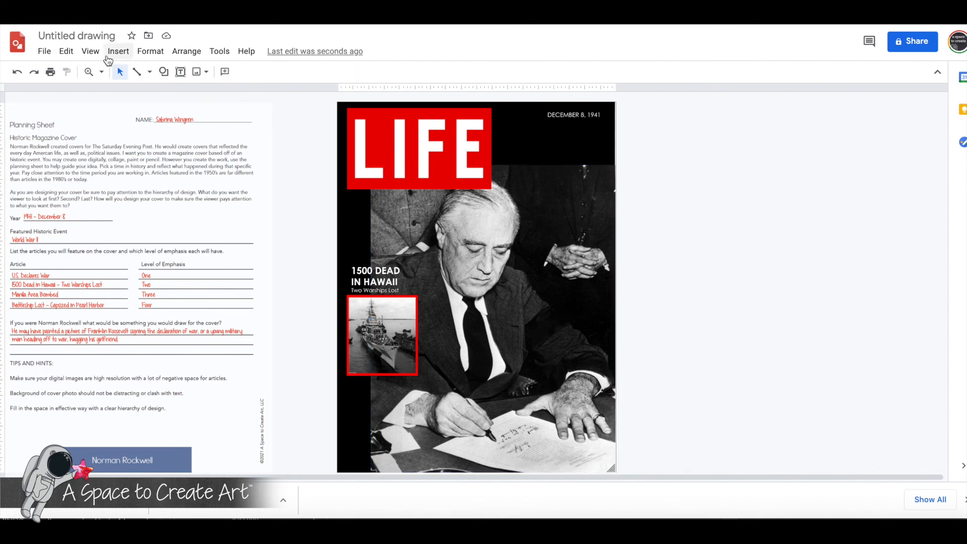
# Rename the drawing "LIFE MAGAZINE".
pyautogui.click(46, 36)
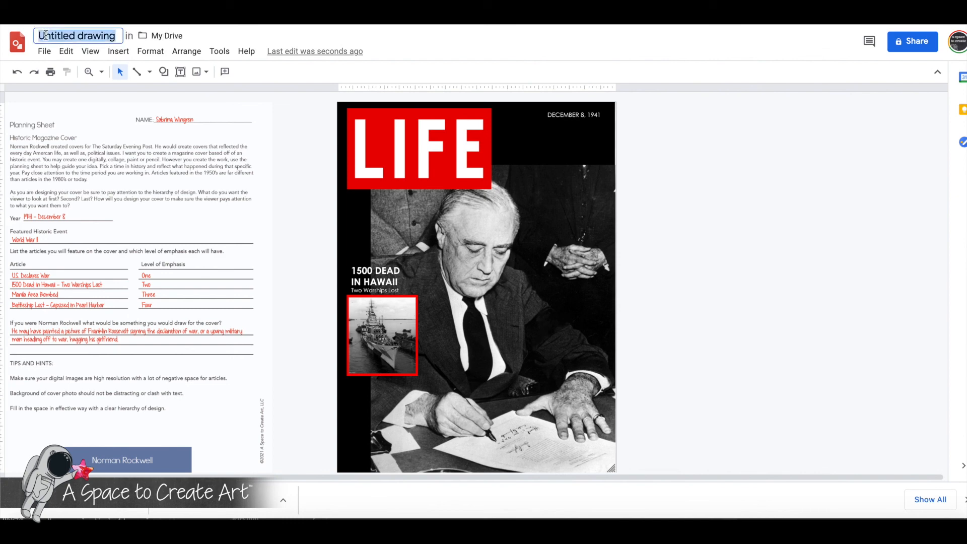
pyautogui.write('LIF')
pyautogui.press('BackSpace')
pyautogui.press('BackSpace')
pyautogui.press('BackSpace')
pyautogui.write('LIF')
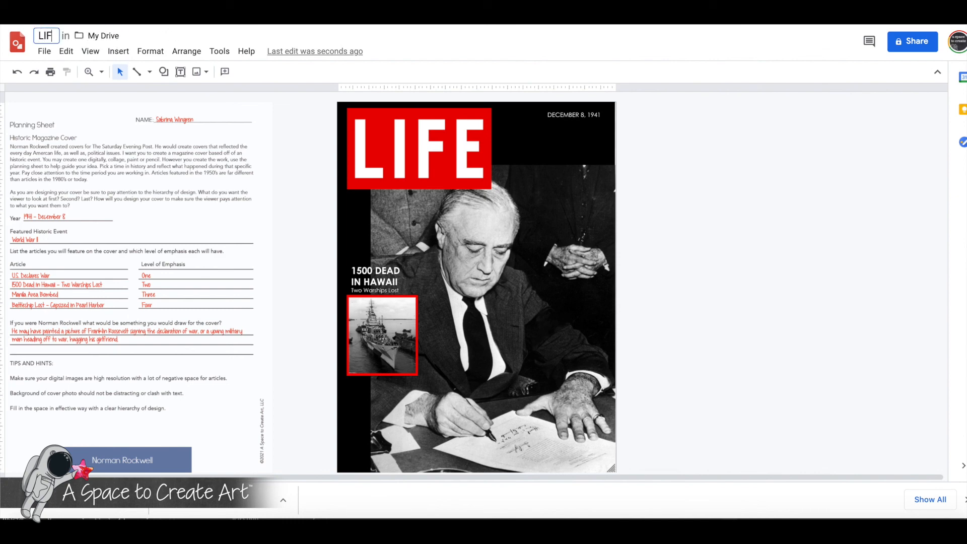
pyautogui.write('E MAGAZINE')
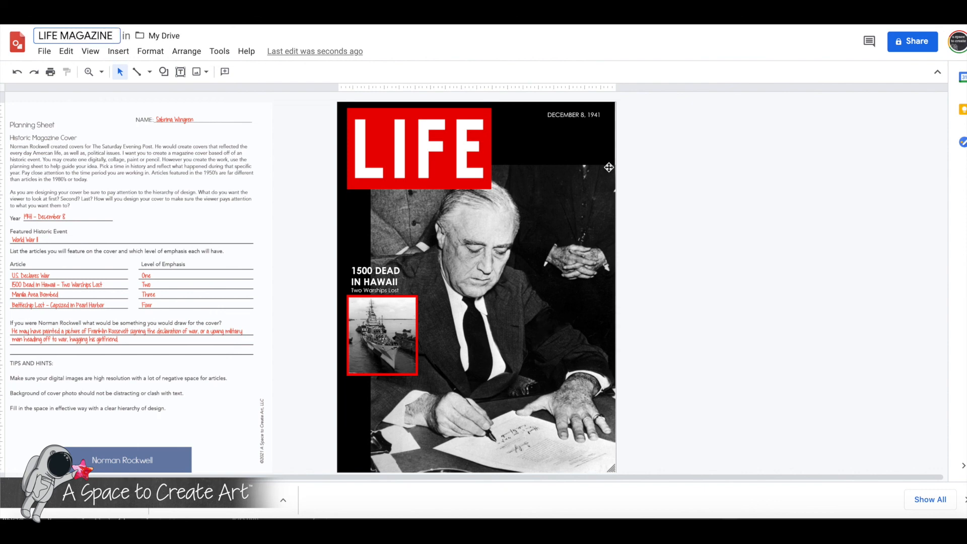
pyautogui.click(716, 223)
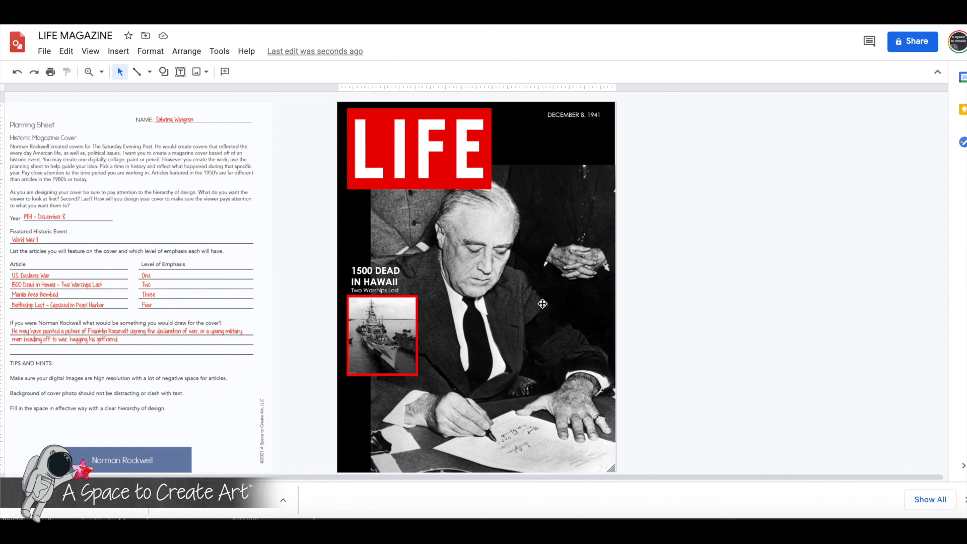
# Recolor the main signing photo with the first red preset in the photo's format options.
pyautogui.click(543, 305)
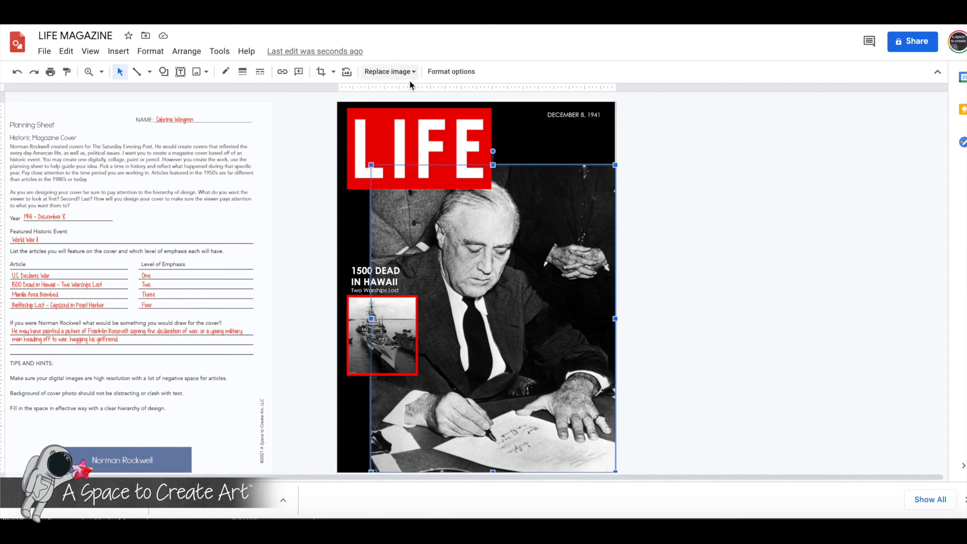
pyautogui.click(443, 72)
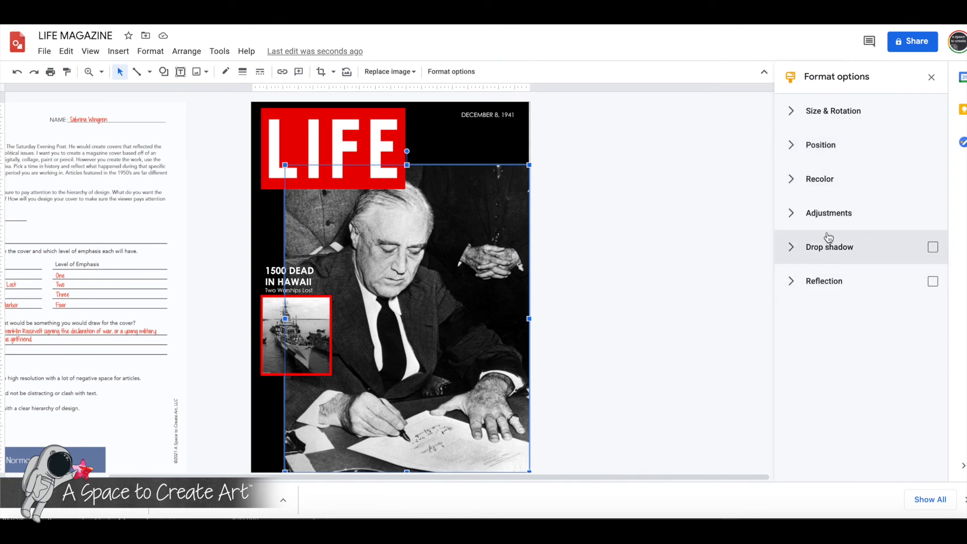
pyautogui.click(826, 216)
pyautogui.click(820, 179)
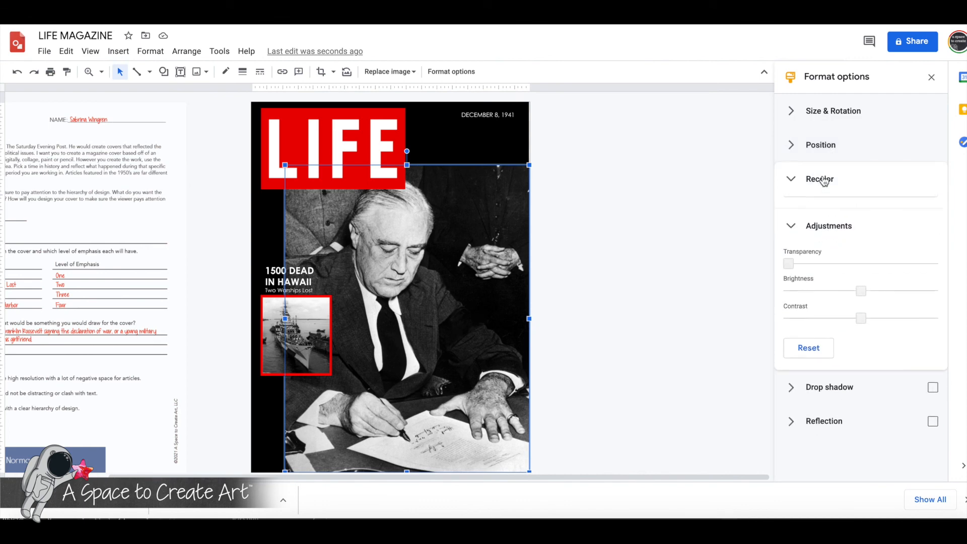
pyautogui.click(830, 215)
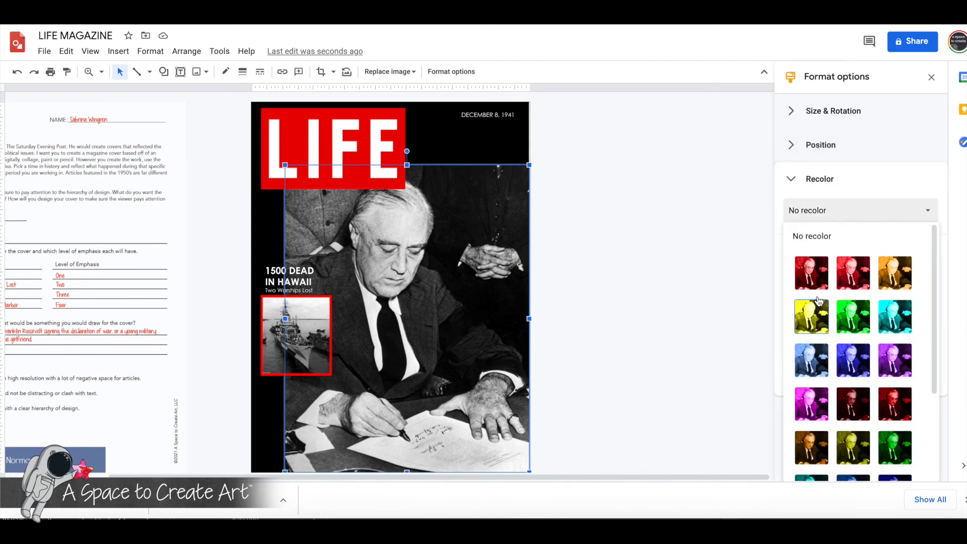
pyautogui.click(812, 273)
pyautogui.click(618, 352)
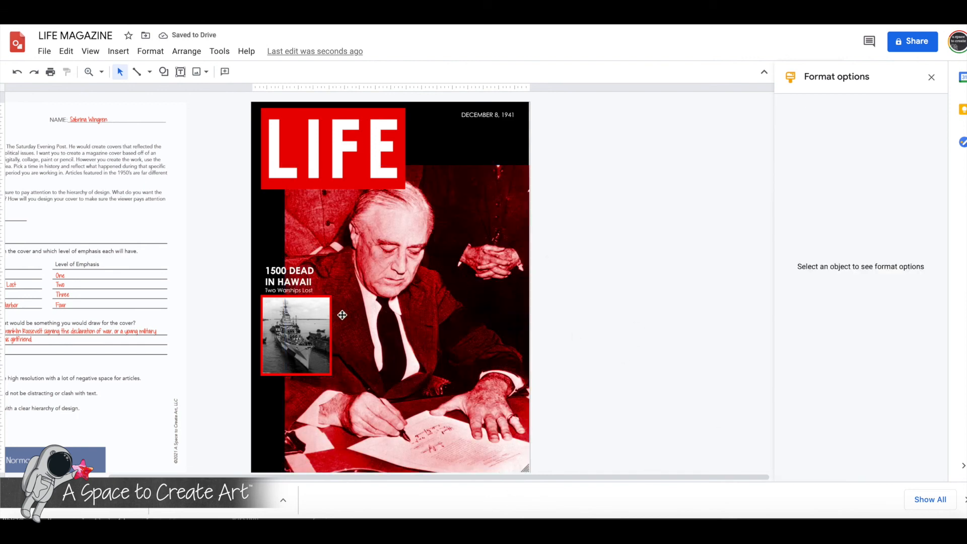
# Recolor the framed warship photo with the blue "Light 8" preset.
pyautogui.click(314, 339)
pyautogui.click(845, 223)
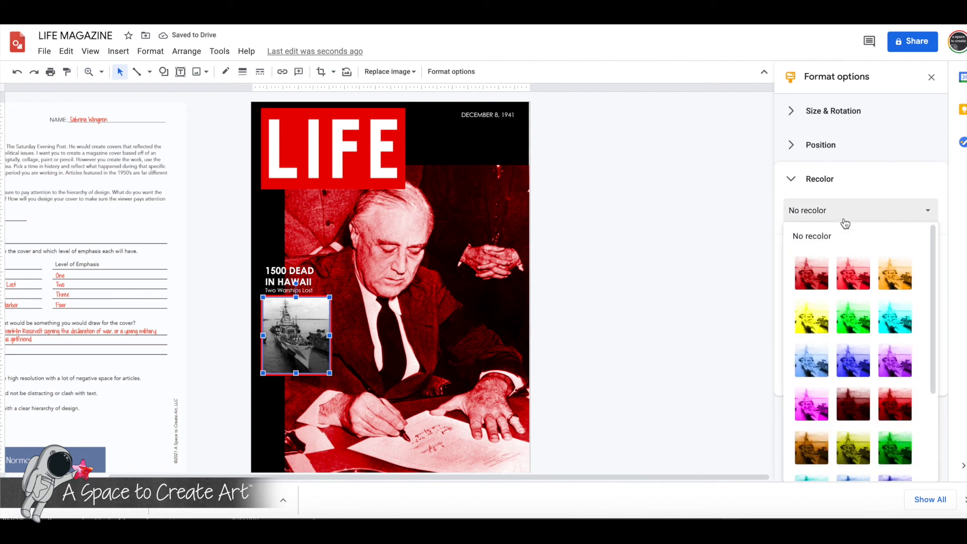
pyautogui.click(861, 374)
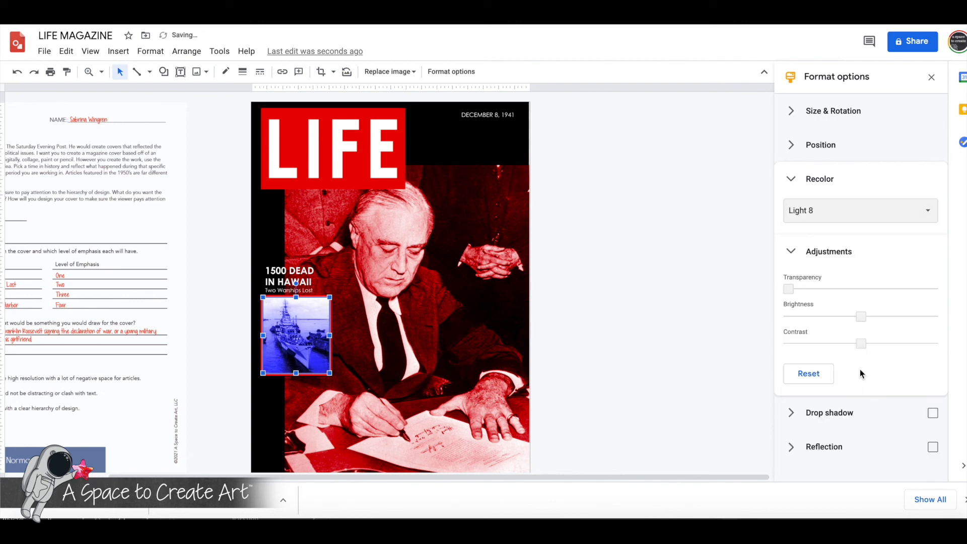
pyautogui.click(651, 391)
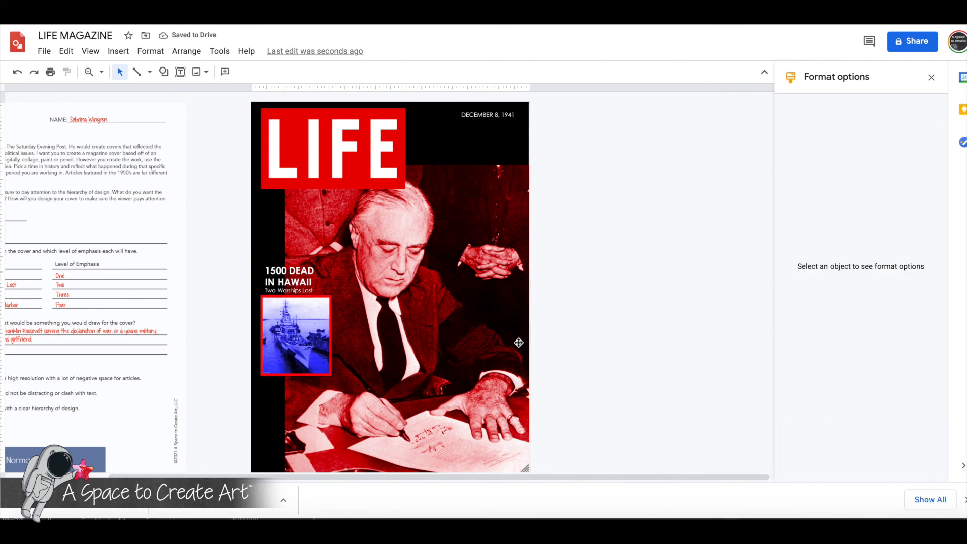